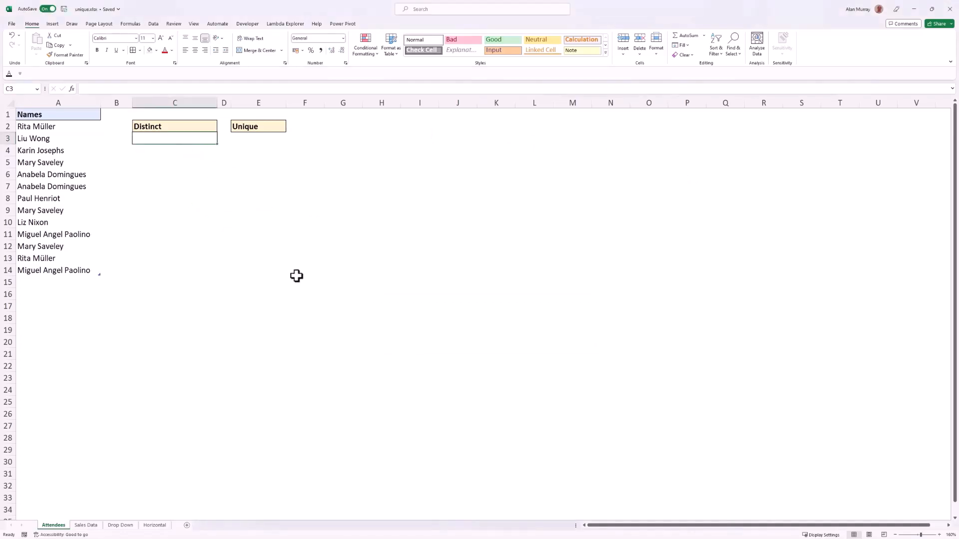
Step: Enter =UNIQUE(tblAttendees[Names]) in cell C3 under the Distinct heading to list every distinct attendee name
text(=uni)
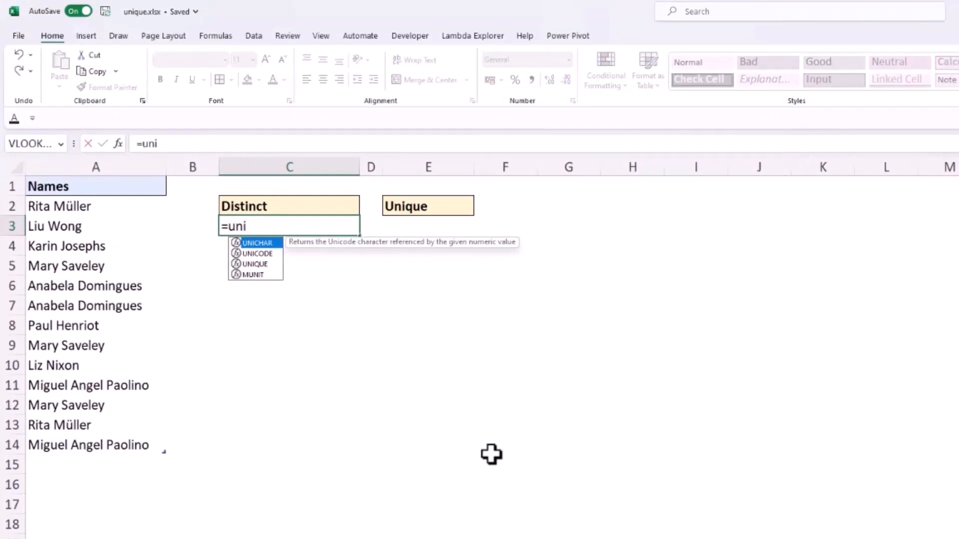
key(Down)
key(Down)
key(Tab)
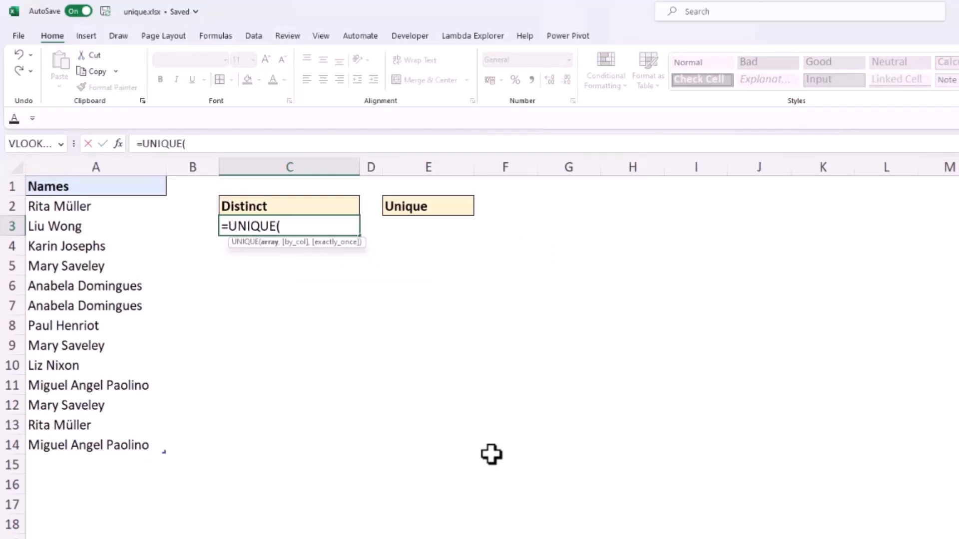
click(125, 178)
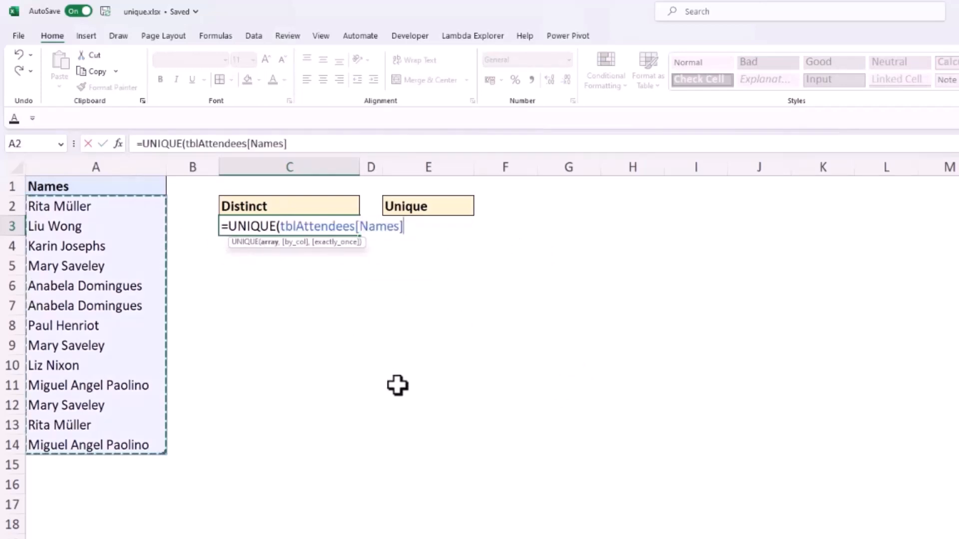
text())
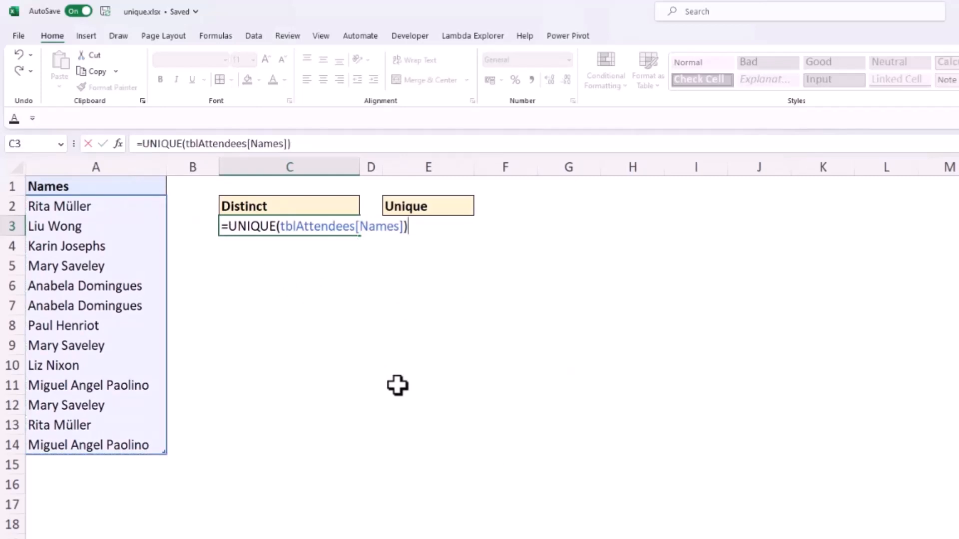
key(Return)
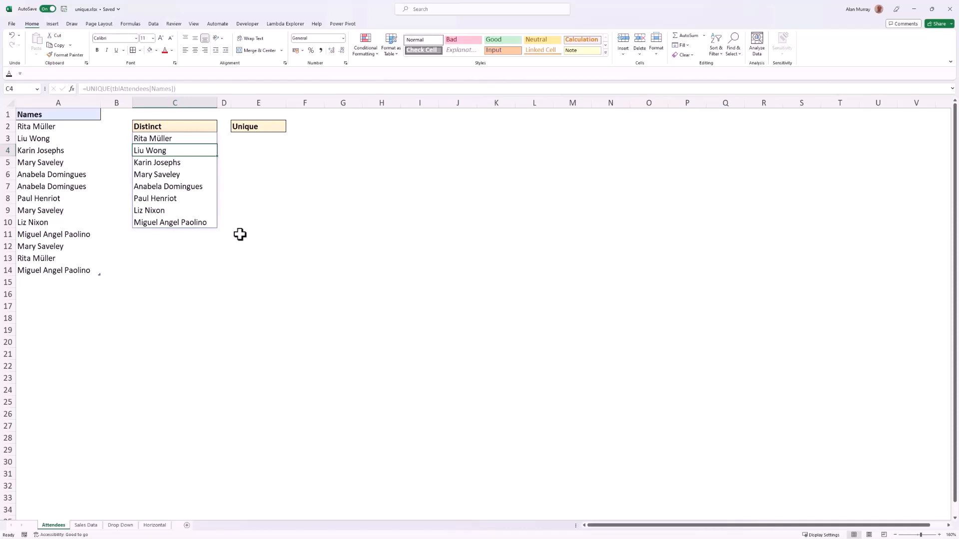
Step: Begin a UNIQUE formula in cell E3 under the Unique heading with tblAttendees[Names] as its array
click(258, 139)
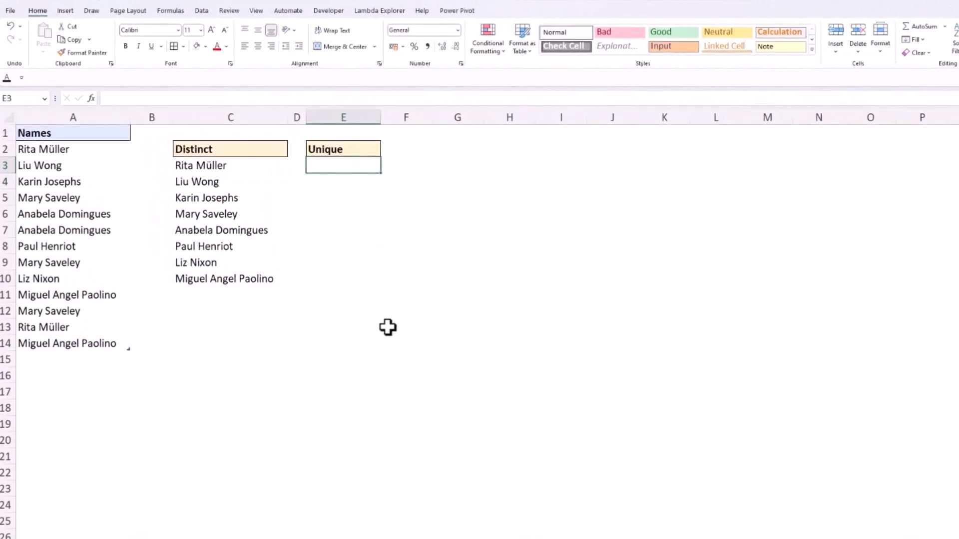
text(=imn)
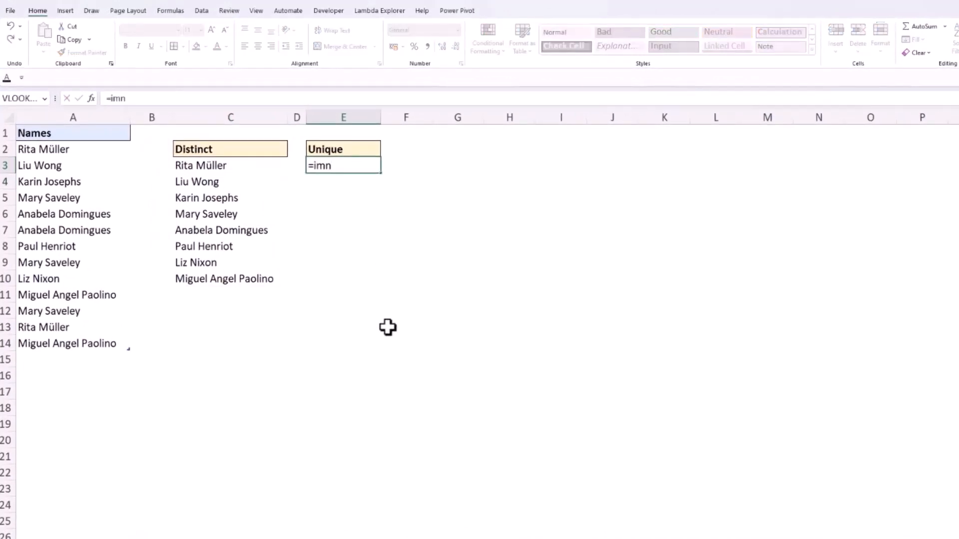
key(BackSpace)
key(BackSpace)
key(BackSpace)
text(uni)
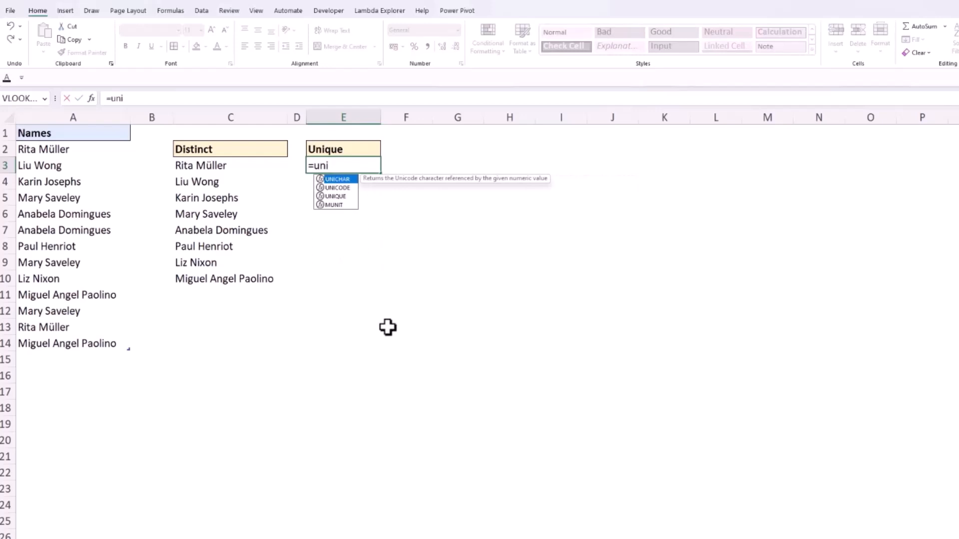
key(Down)
key(Down)
key(Tab)
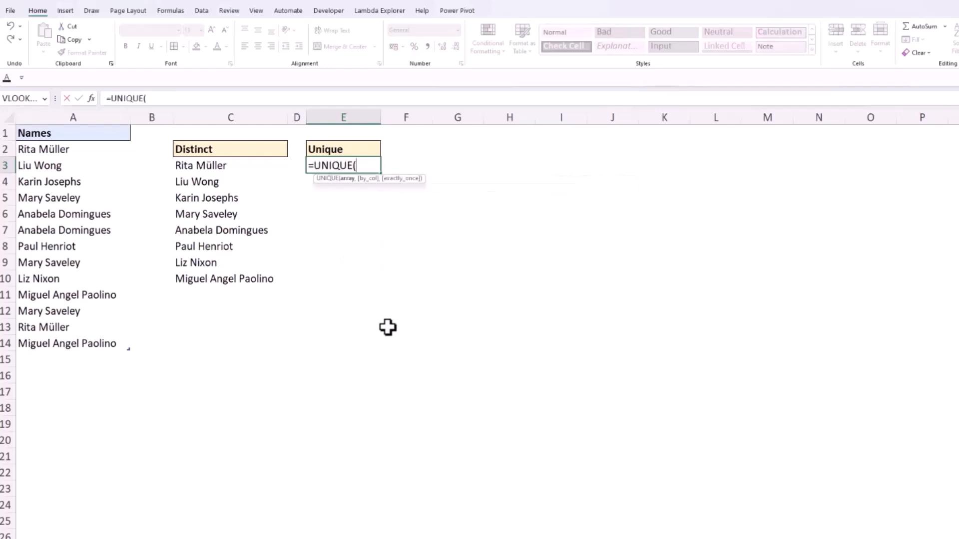
click(84, 123)
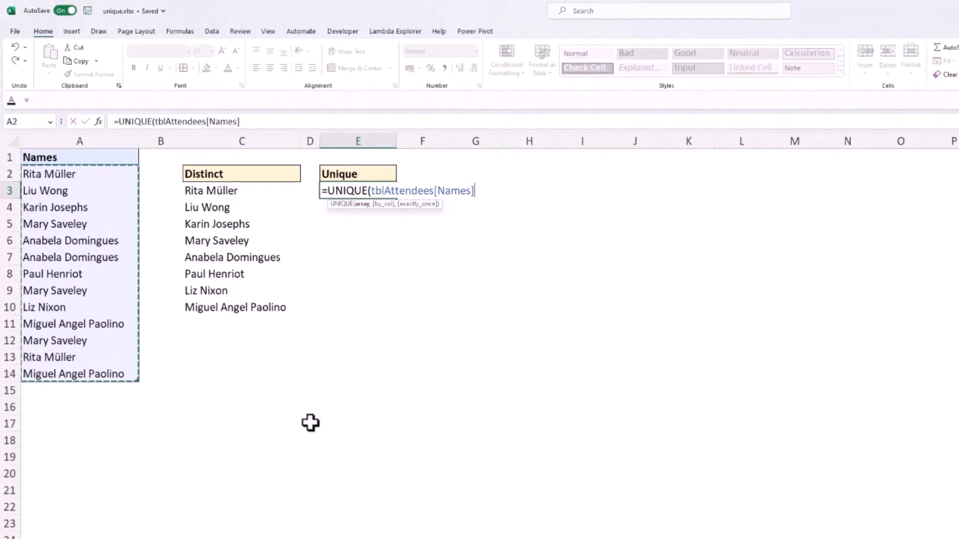
Step: Complete the E3 formula by skipping by_col and setting exactly_once to TRUE, so it returns only names that appear exactly once
text(,)
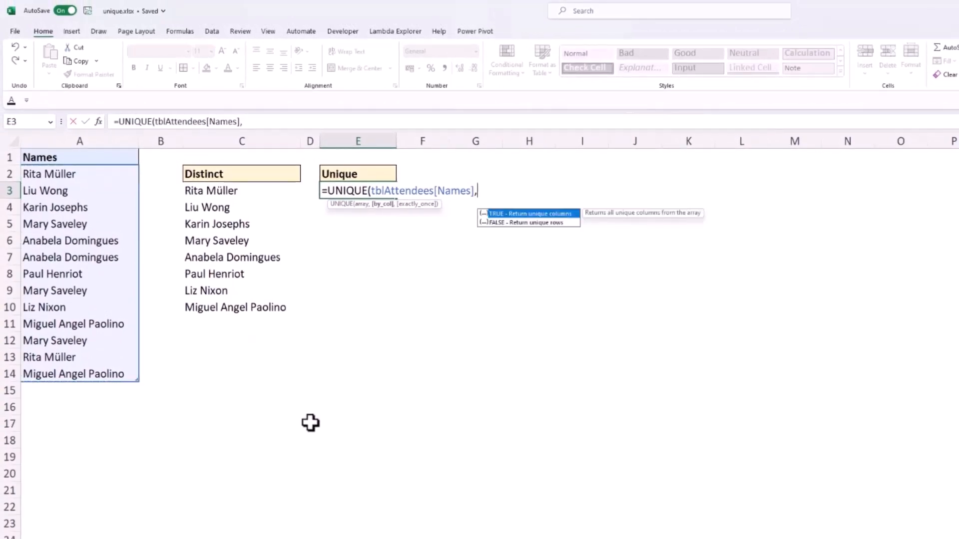
text(,)
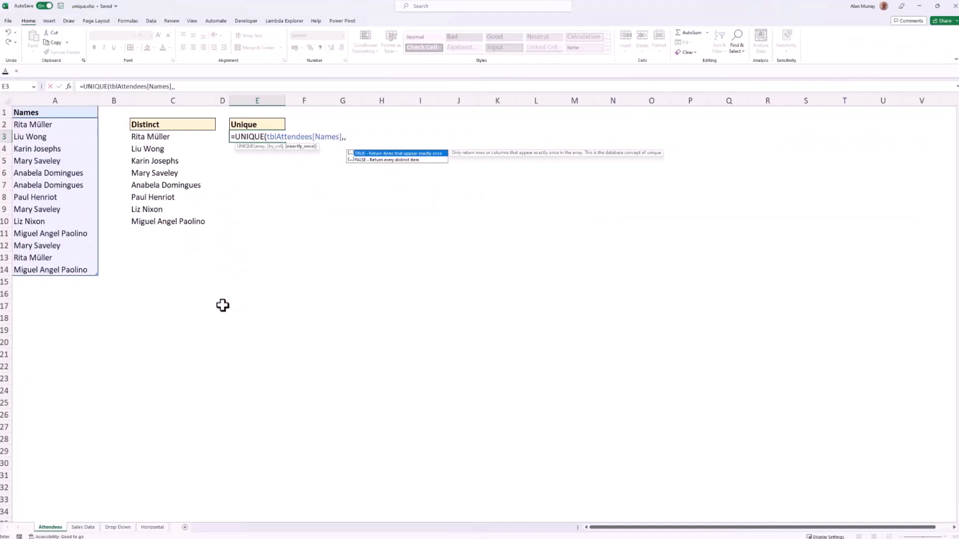
key(Tab)
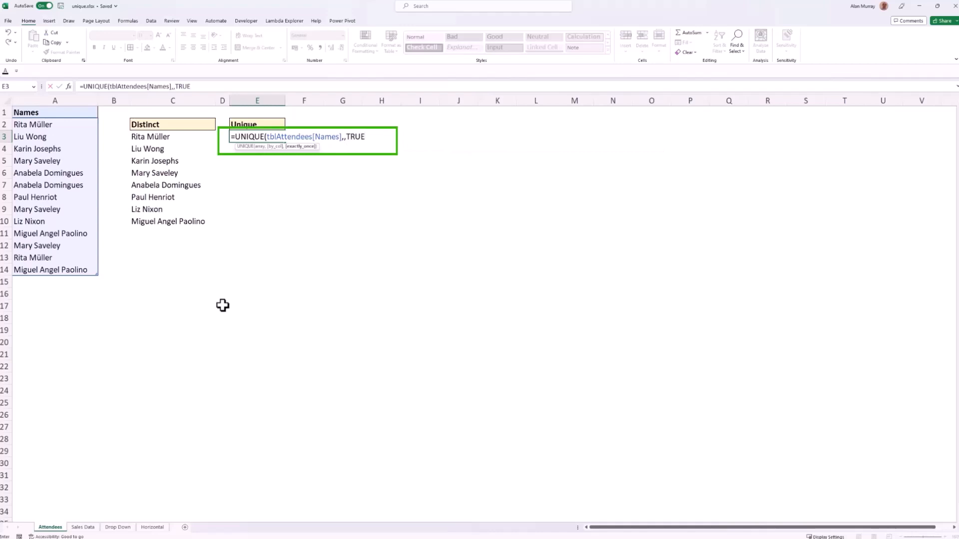
key(Return)
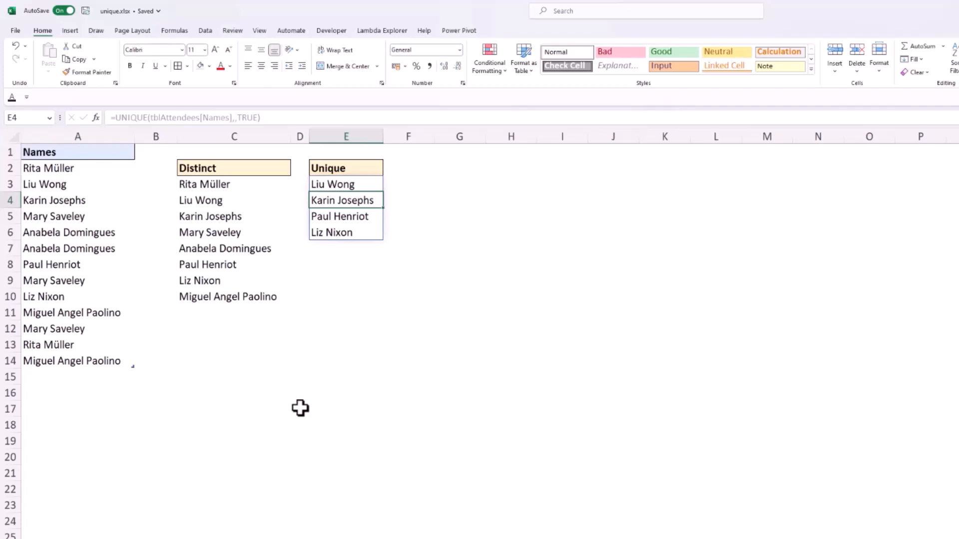
Step: Wrap the UNIQUE formula in cell C3 in the ROWS function to count the distinct names
click(246, 186)
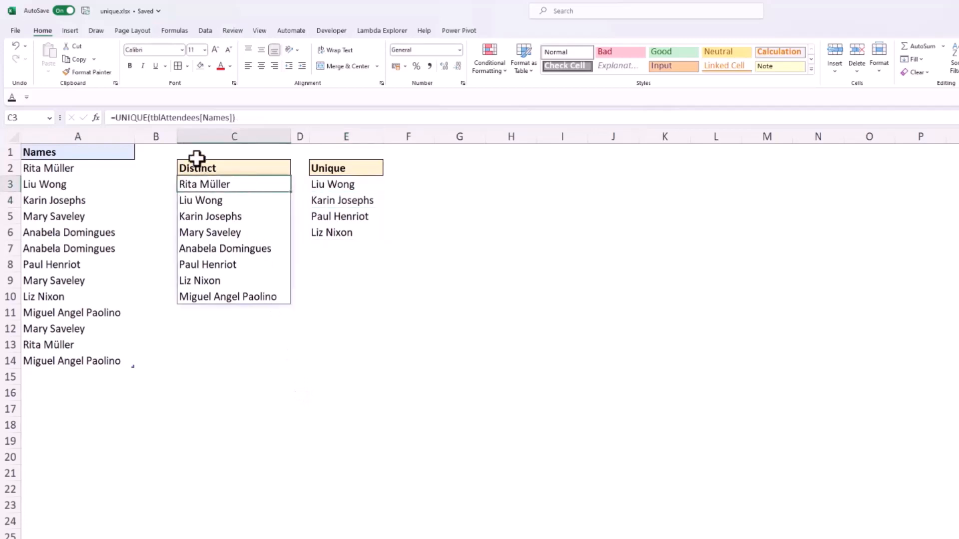
click(116, 120)
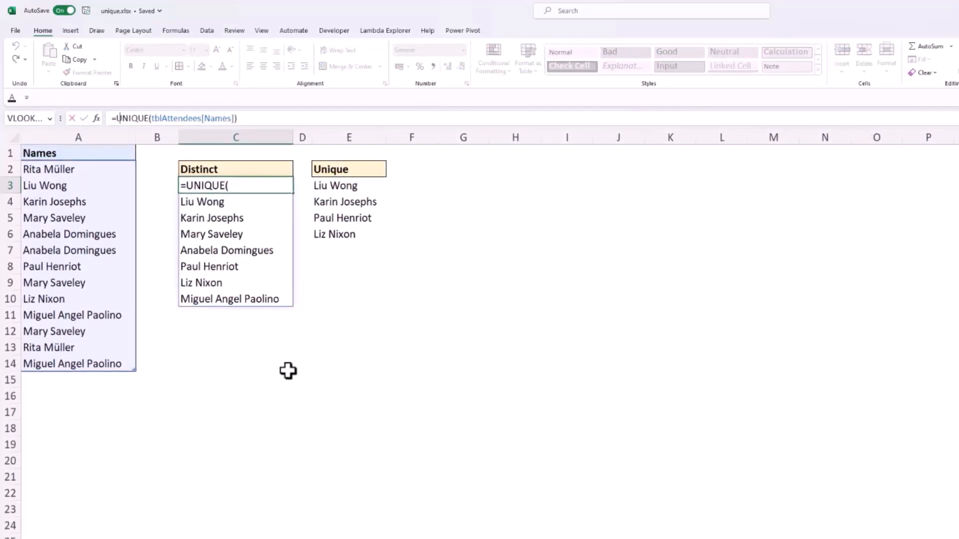
text(rows()
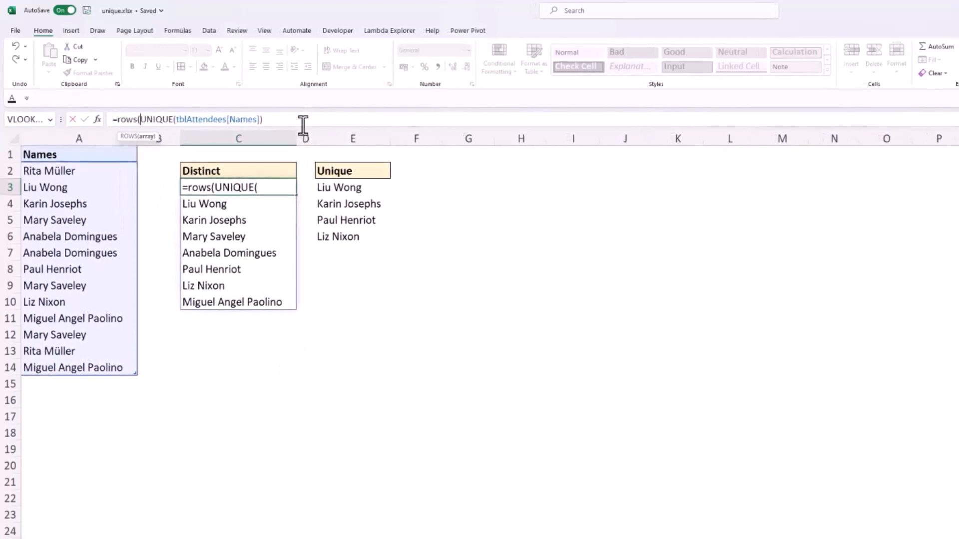
click(305, 122)
text())
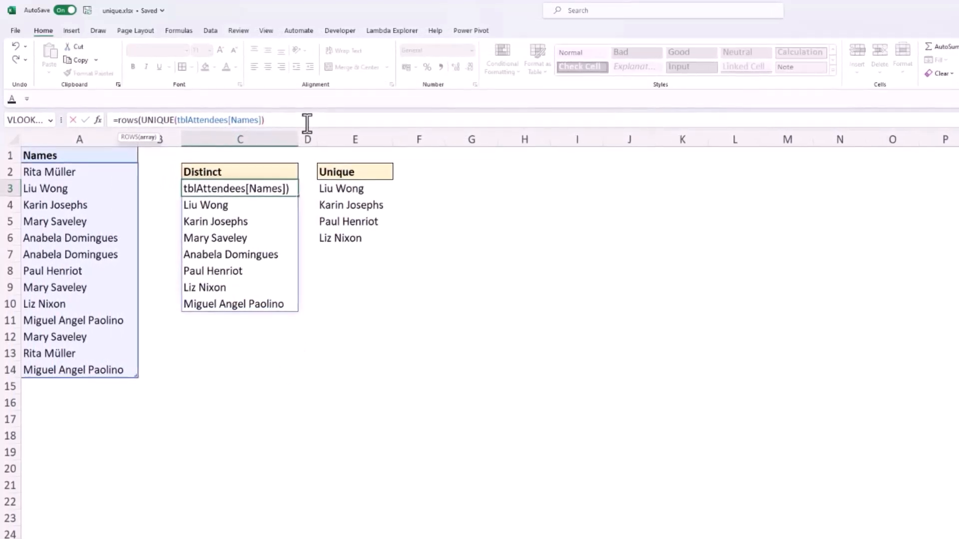
key(Return)
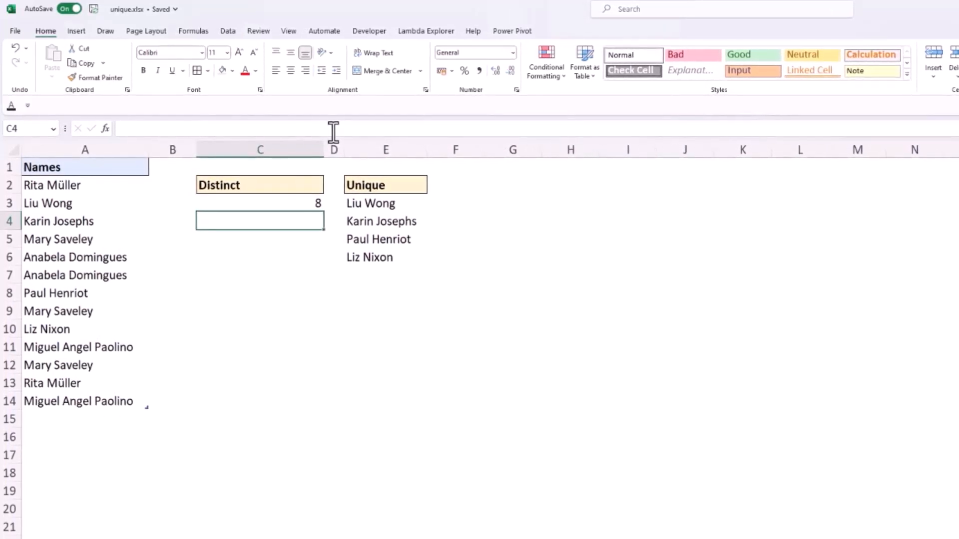
Step: Wrap the exactly-once UNIQUE formula in cell E3 in ROWS to count the names that occur only once
click(366, 203)
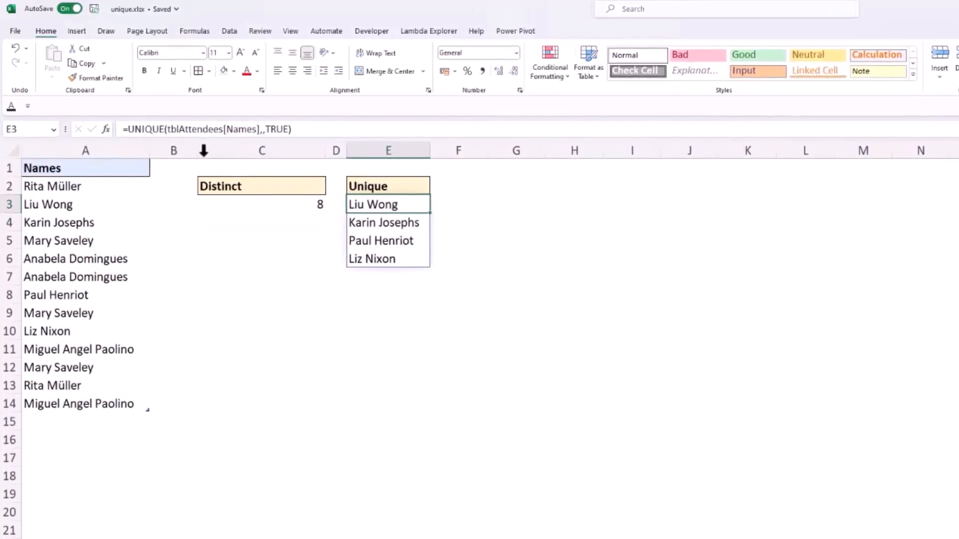
click(126, 129)
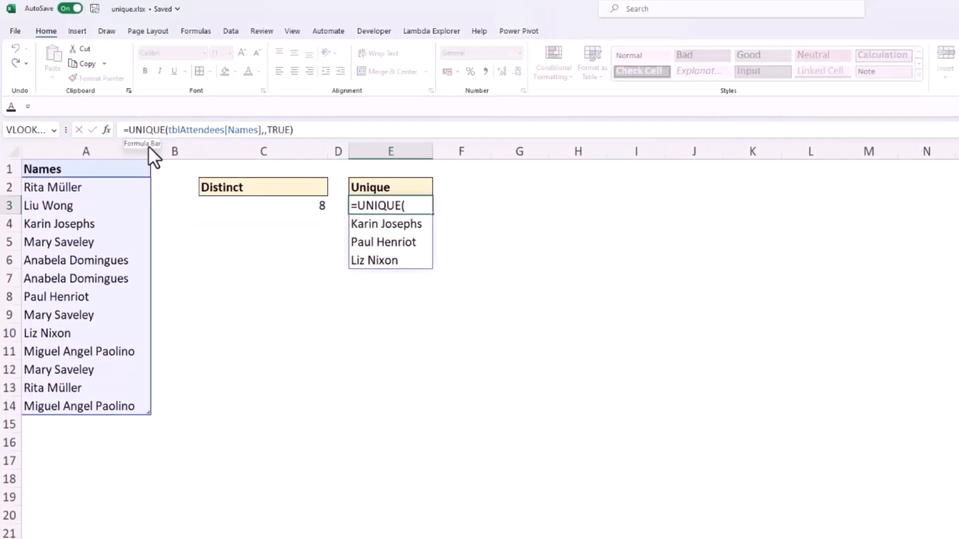
text(rows()
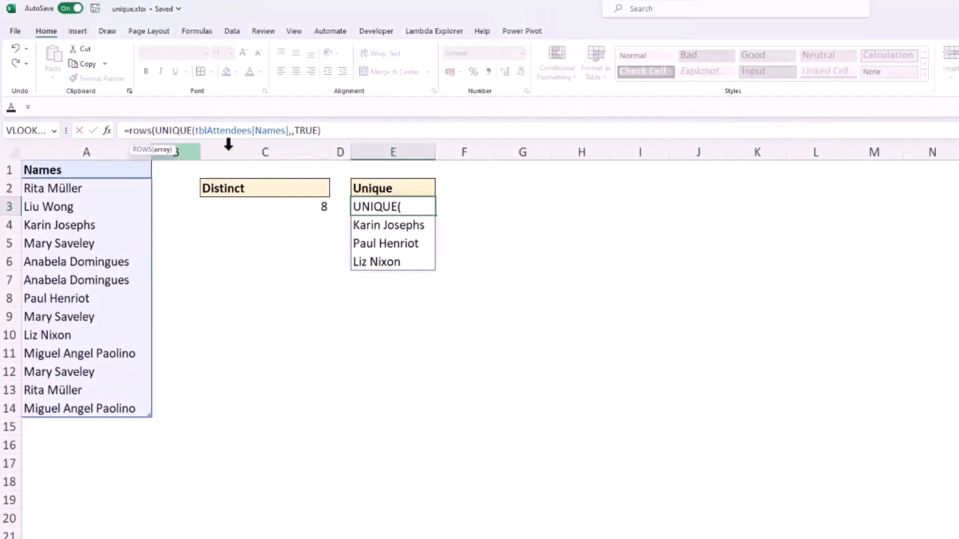
click(332, 132)
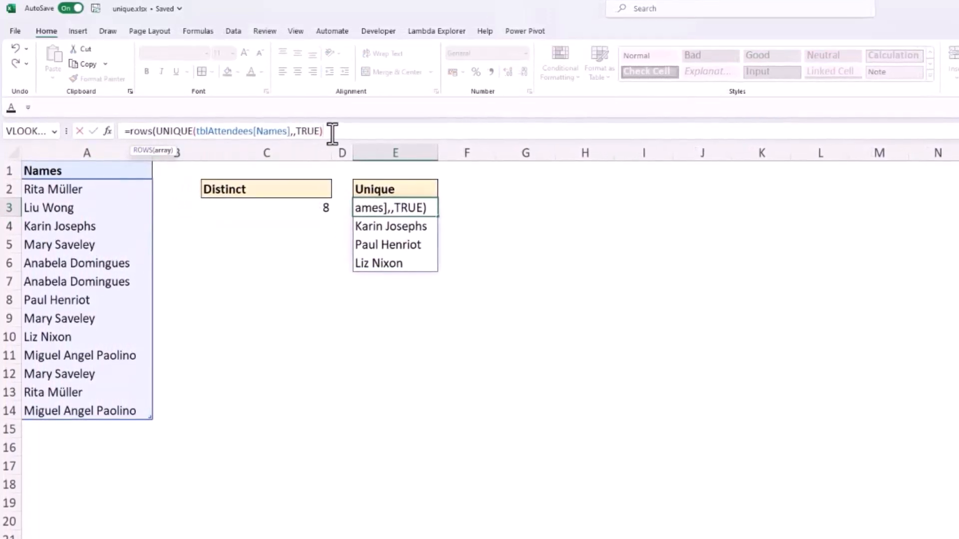
text())
key(Return)
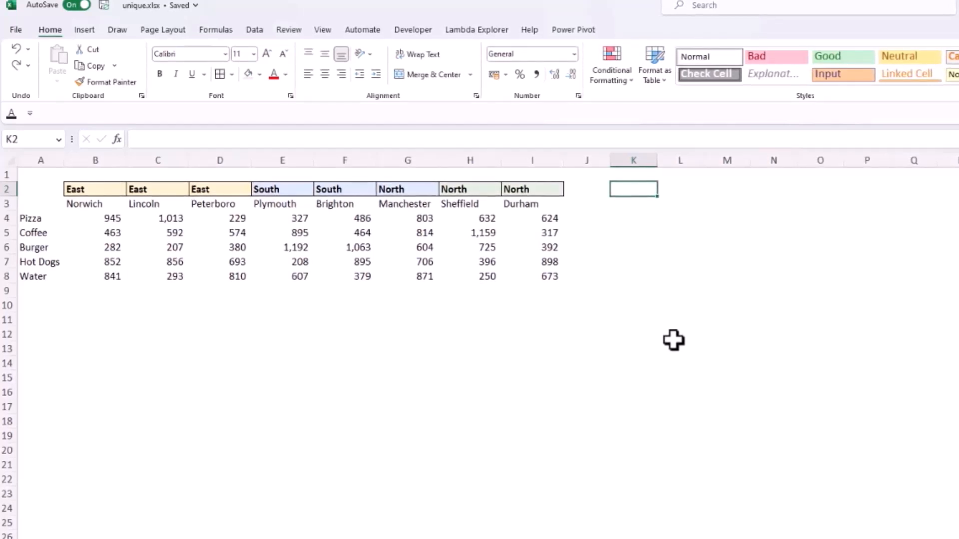
Step: Enter =UNIQUE(B2:I2,TRUE) in cell K2 to return the unique regions from the horizontal header row by column
text(=uni)
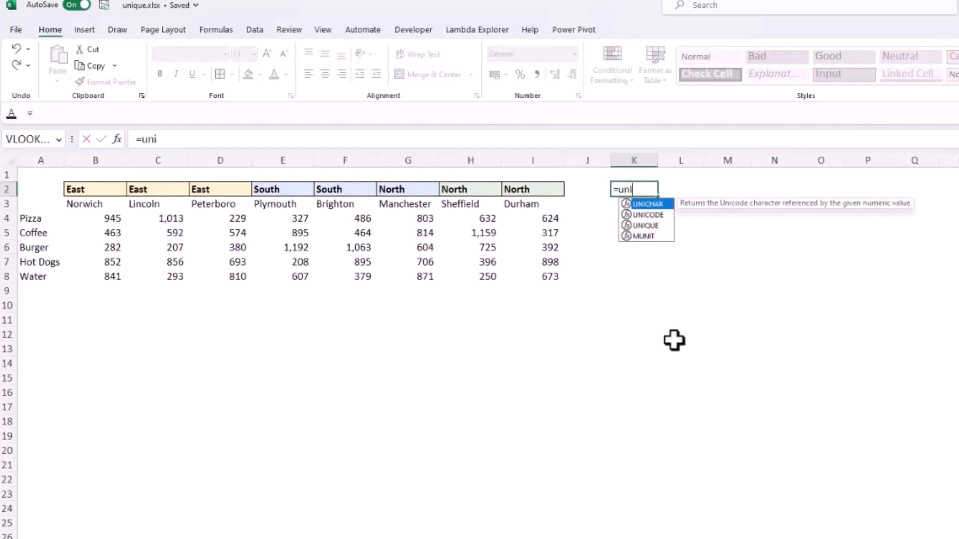
key(Down)
key(Down)
key(Tab)
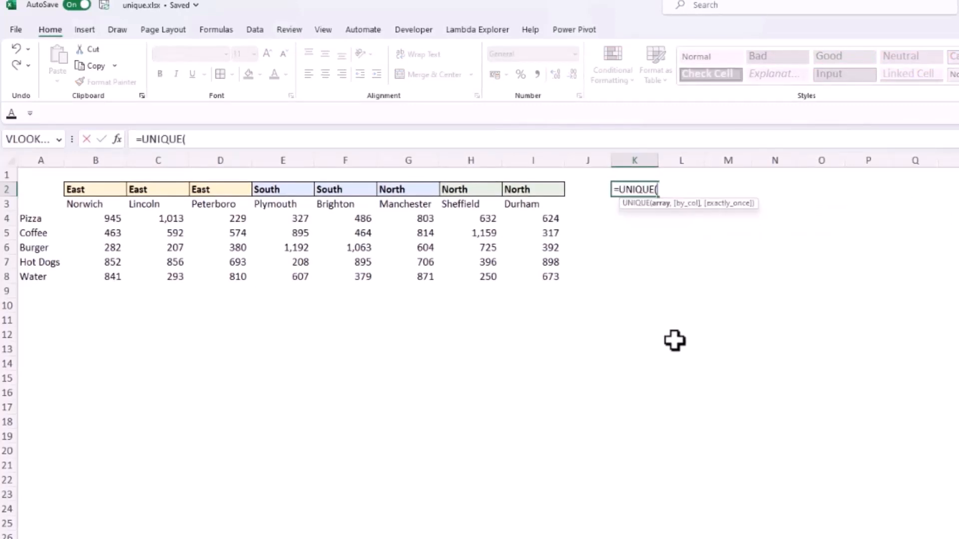
click(94, 189)
drag(93, 188, 519, 190)
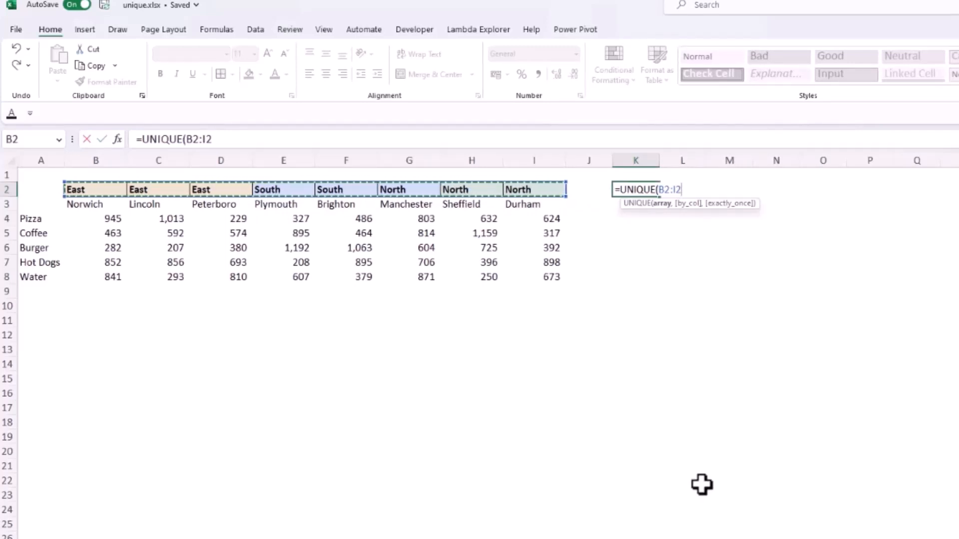
text(,)
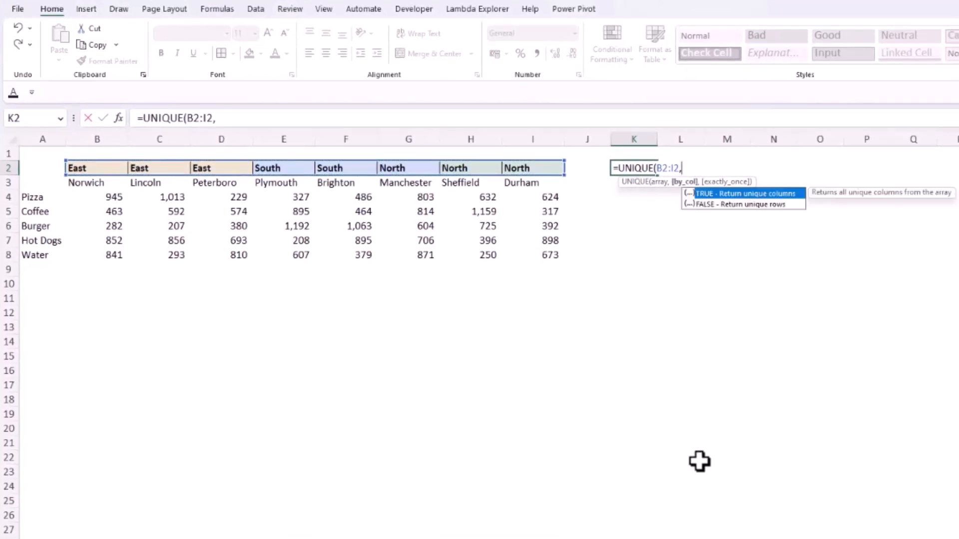
key(Tab)
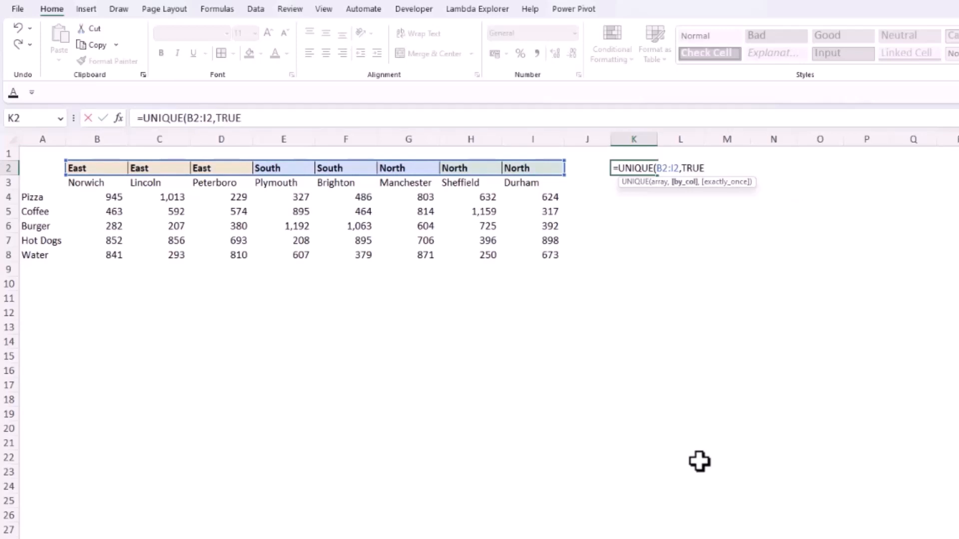
text())
key(Return)
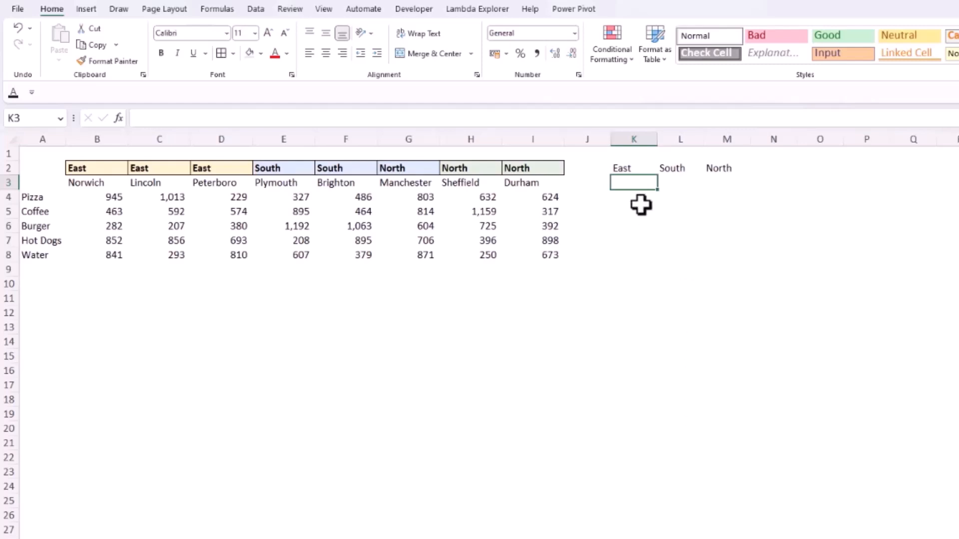
Step: Wrap the UNIQUE formula in cell K2 in TRANSPOSE so the region list runs vertically
click(641, 168)
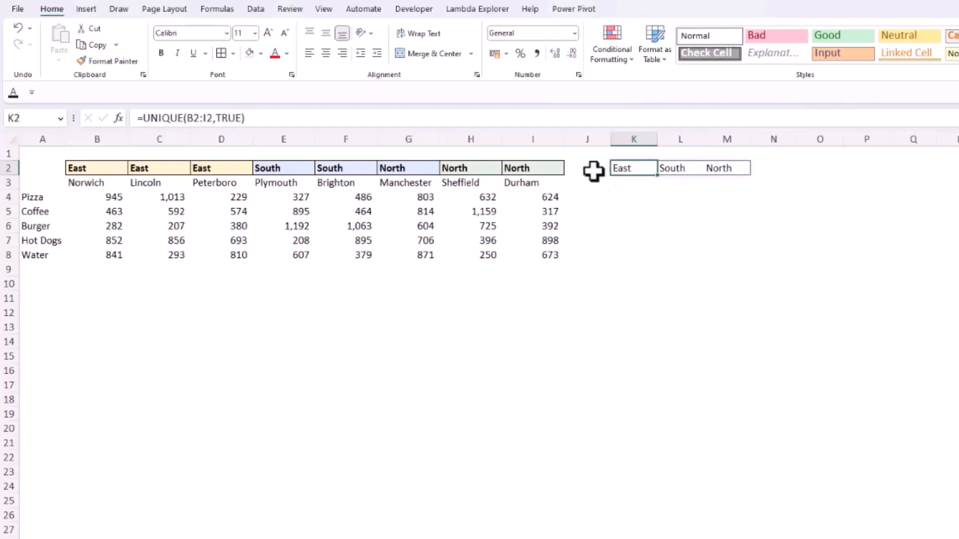
click(143, 118)
text(r)
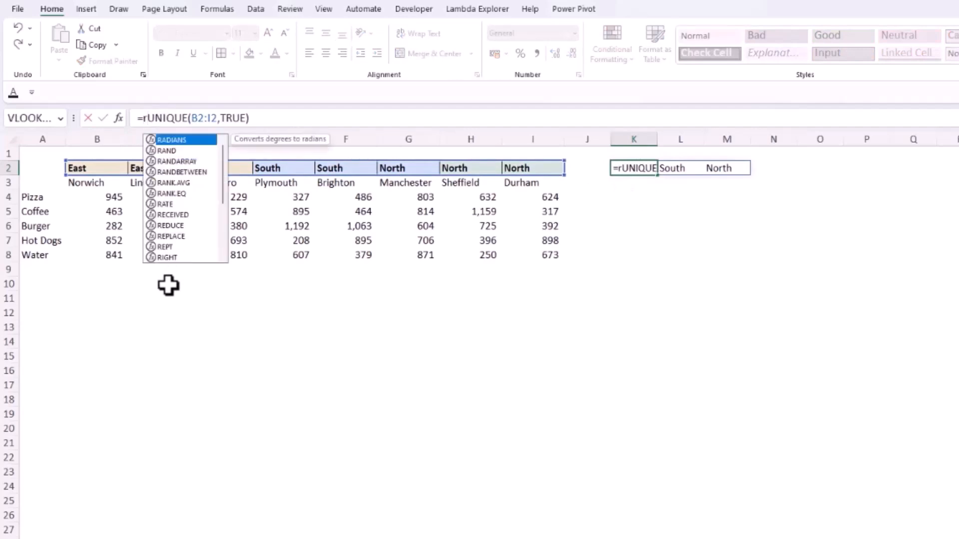
key(BackSpace)
text(tran)
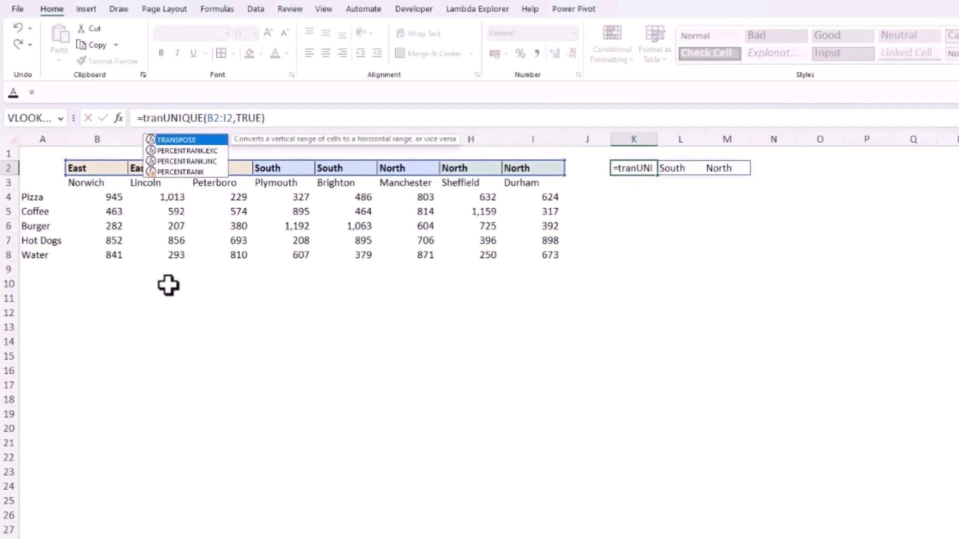
key(Tab)
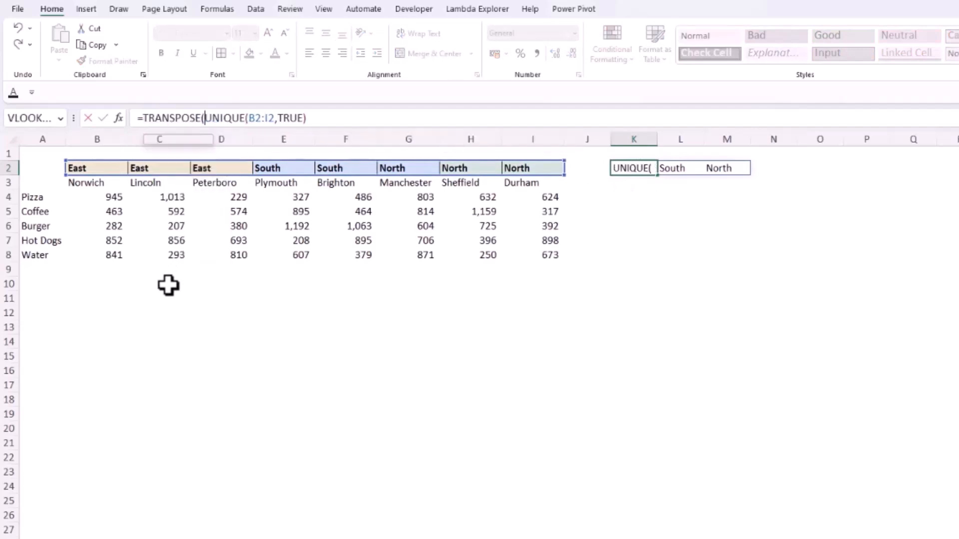
click(315, 124)
text())
key(Return)
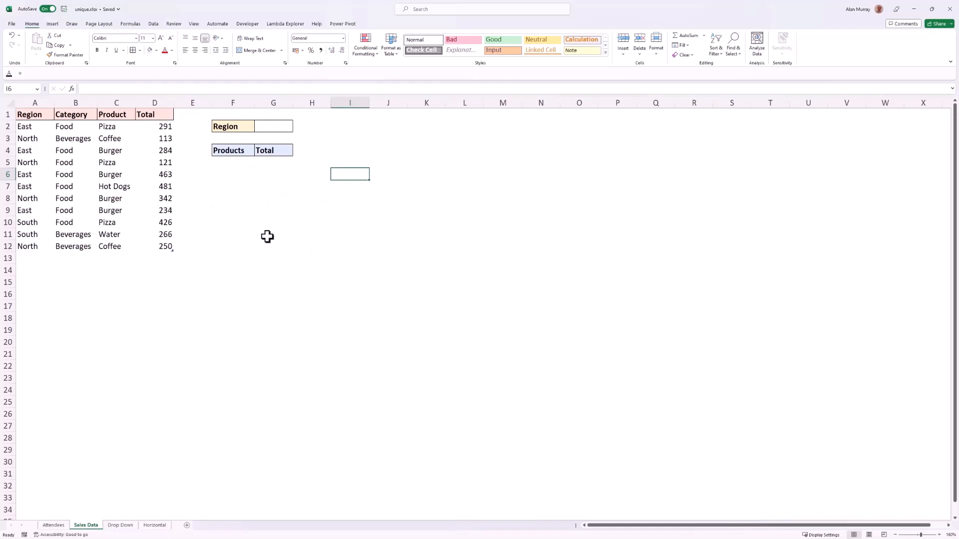
Step: Enter =UNIQUE(tblSales[Region]) in cell A2 of the Drop Down sheet to list the distinct regions
key(ctrl+Page_Down)
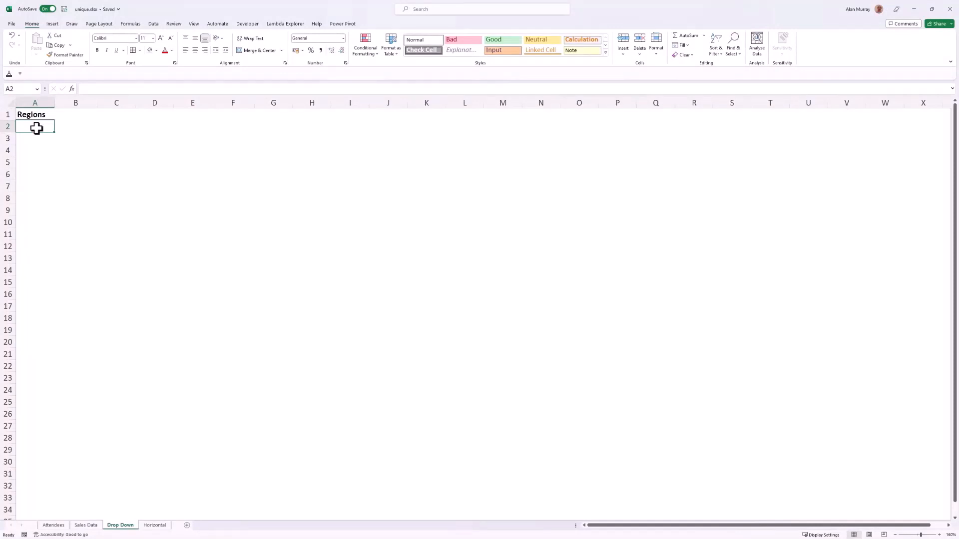
text(=uni)
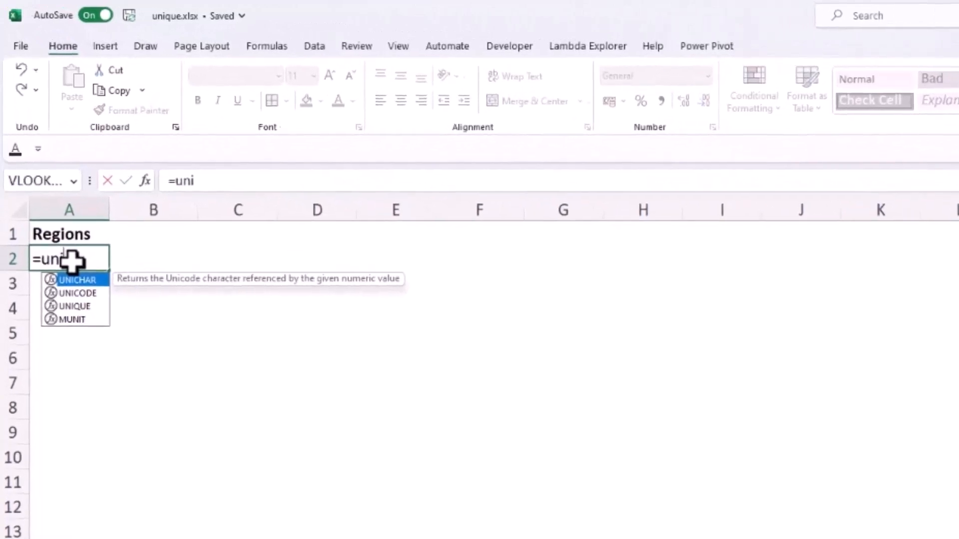
key(Down)
key(Down)
key(Tab)
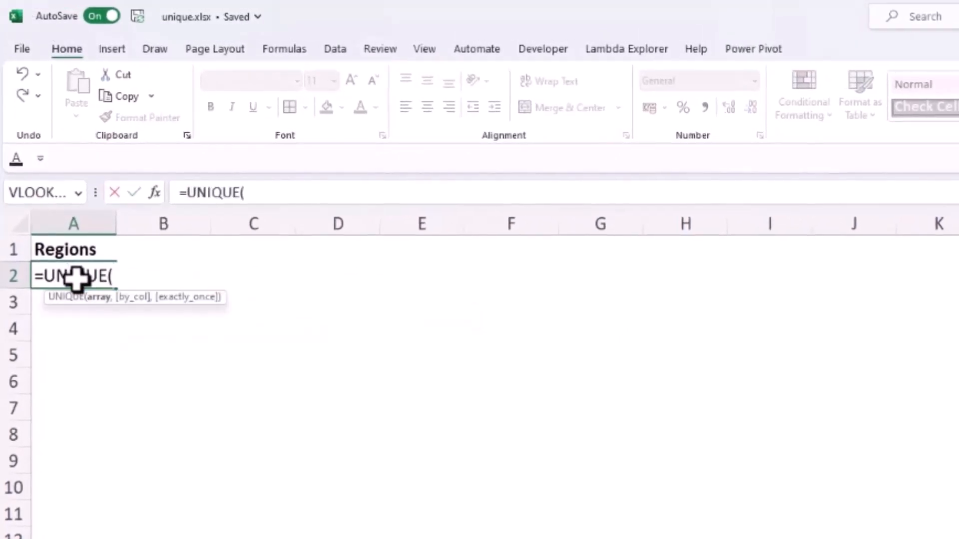
text(tbls)
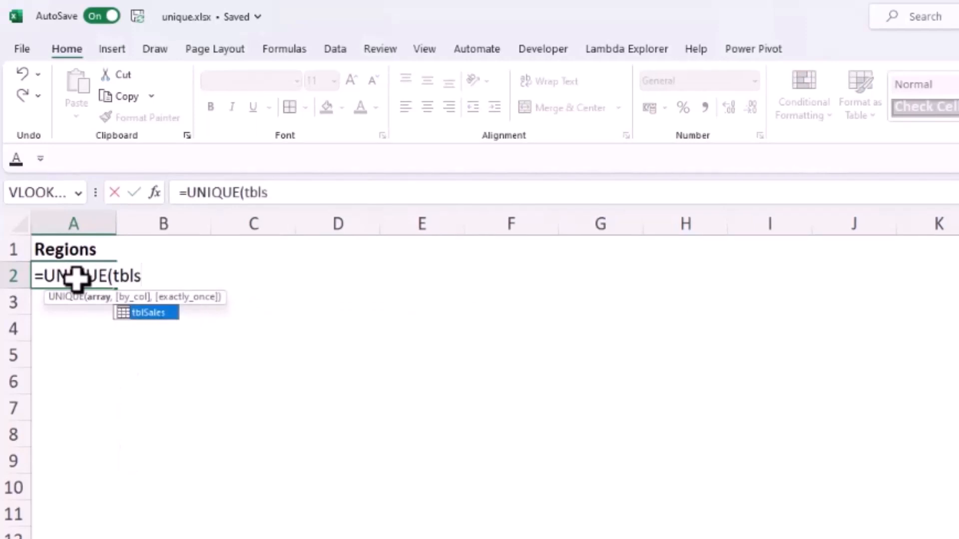
key(Tab)
text([)
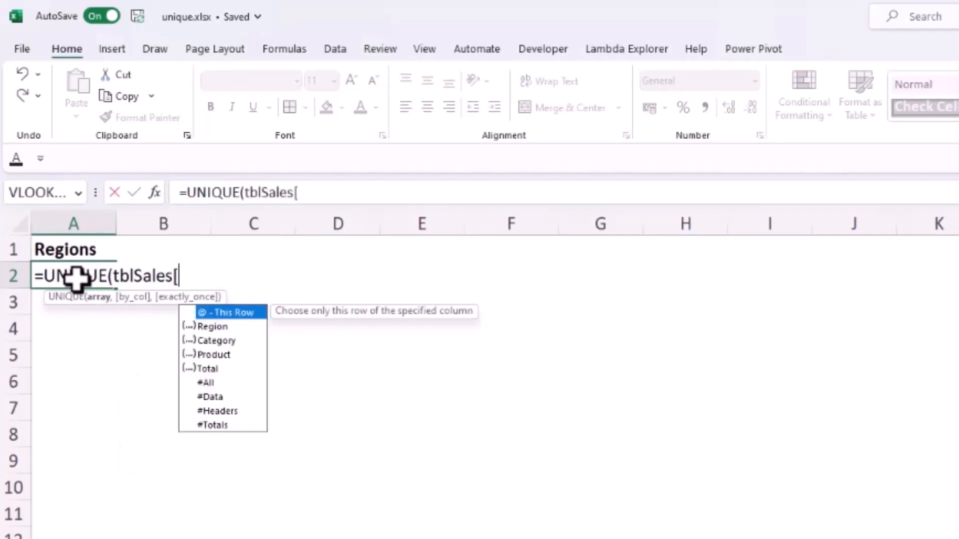
key(Down)
key(Tab)
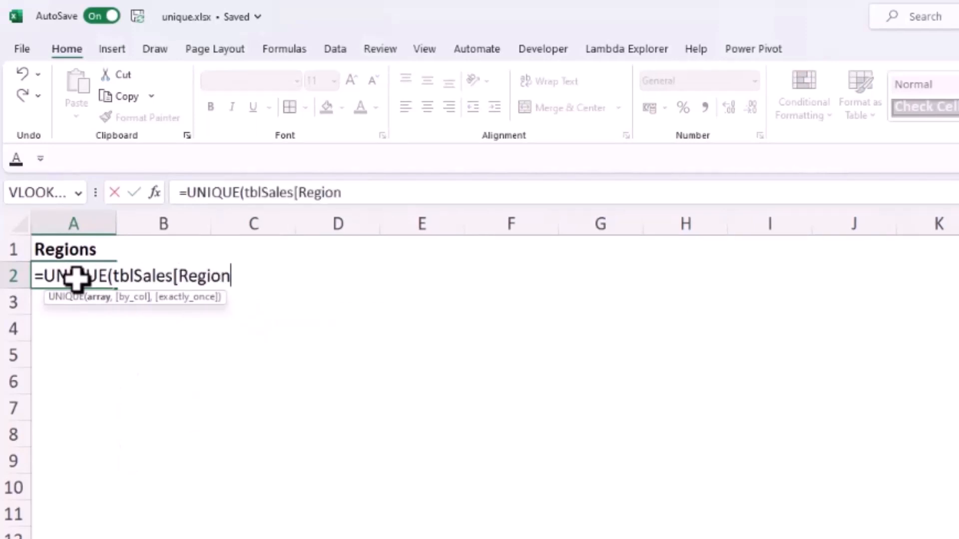
text(]))
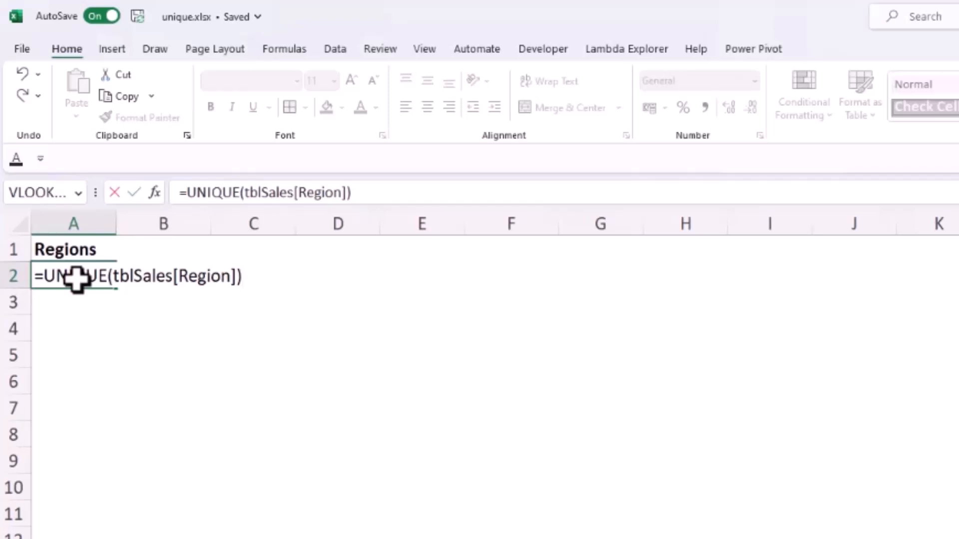
key(Return)
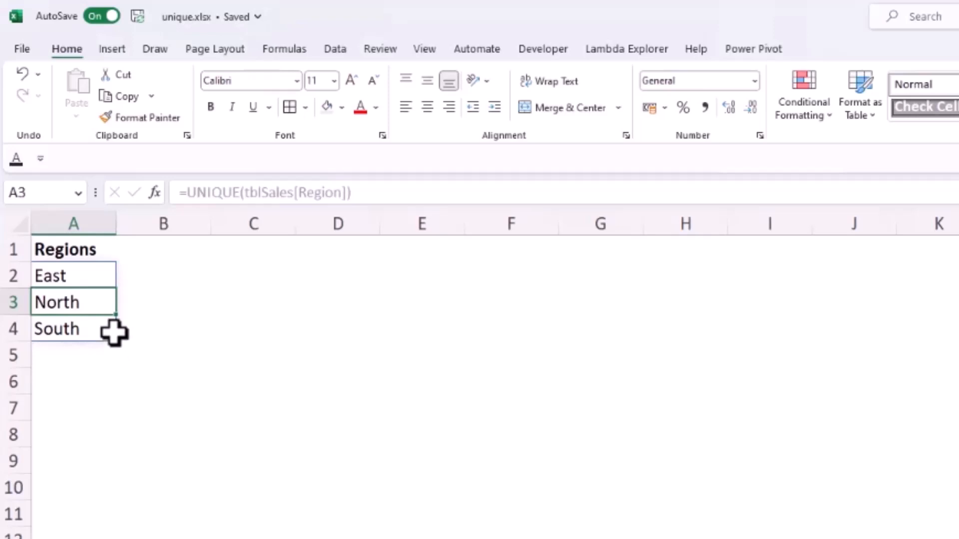
Step: Wrap the UNIQUE formula in cell A2 in the SORT function to order the regions alphabetically
click(97, 274)
click(187, 193)
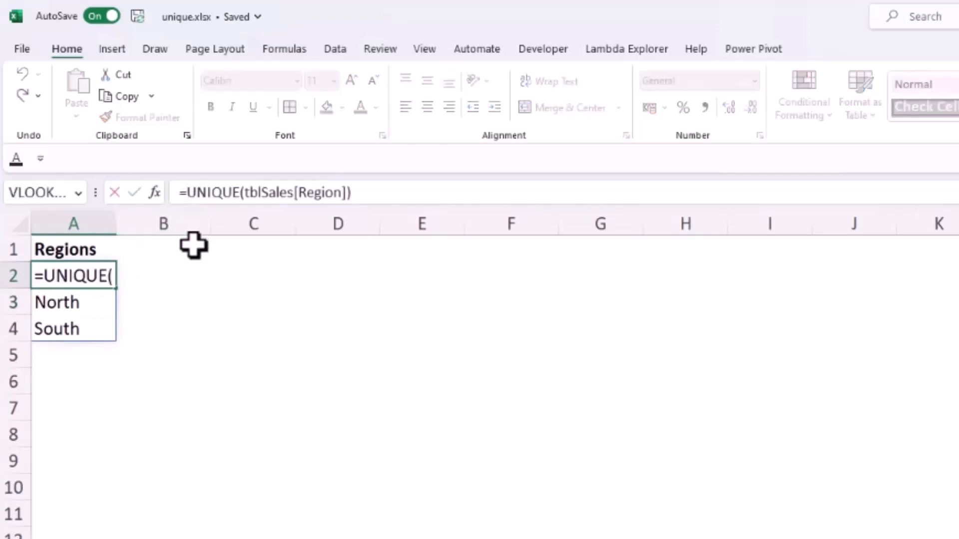
text(sort()
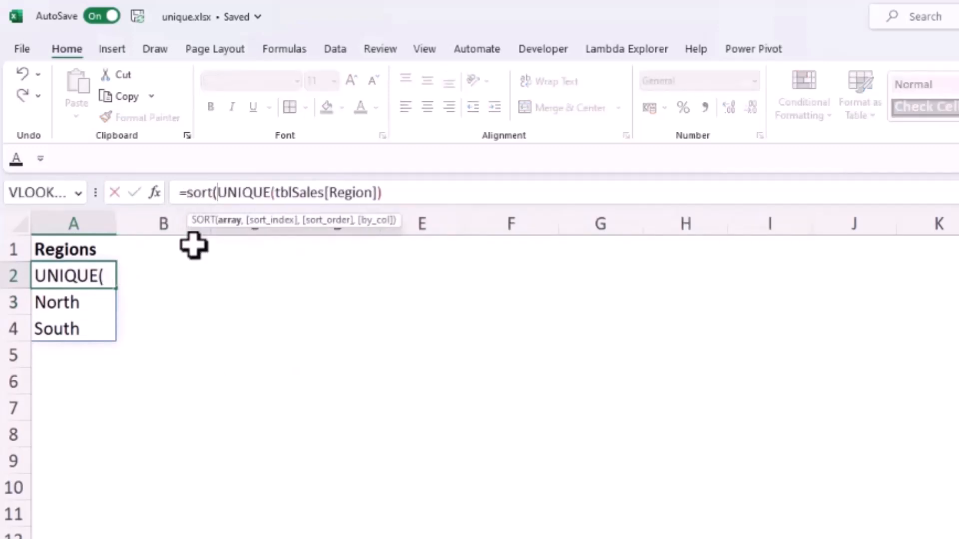
click(447, 193)
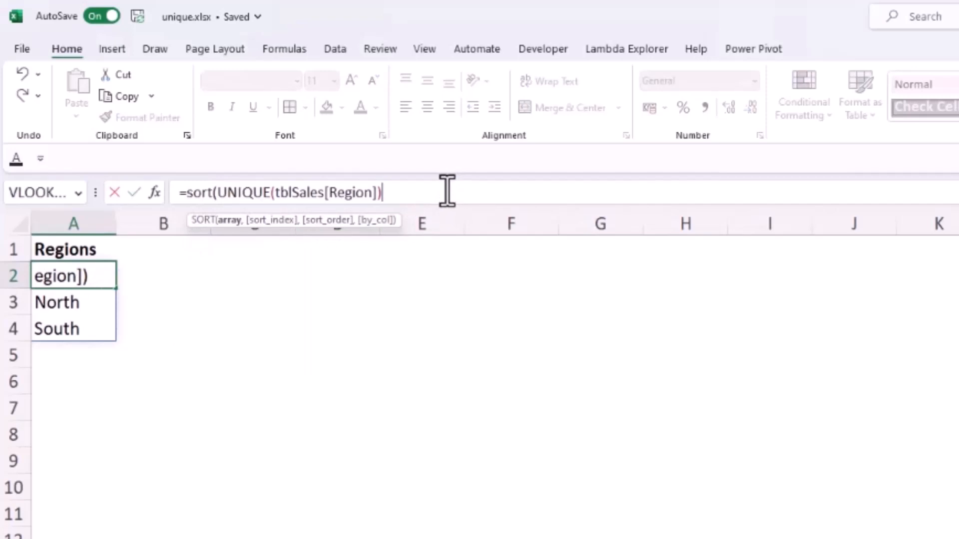
text())
key(Return)
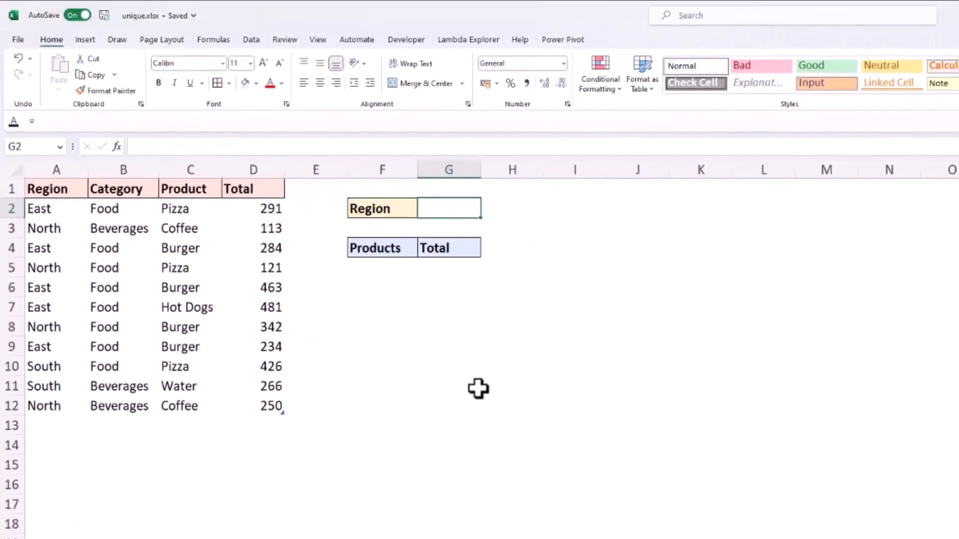
Step: Add list data validation to cell G2 of Sales Data with source ='Drop Down'!$A$2#, and check its drop-down options
click(239, 38)
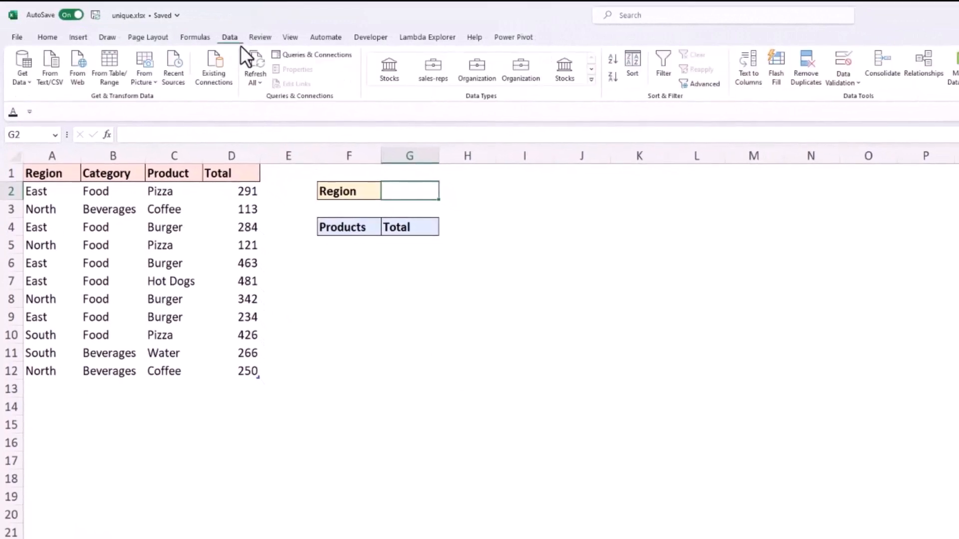
click(844, 57)
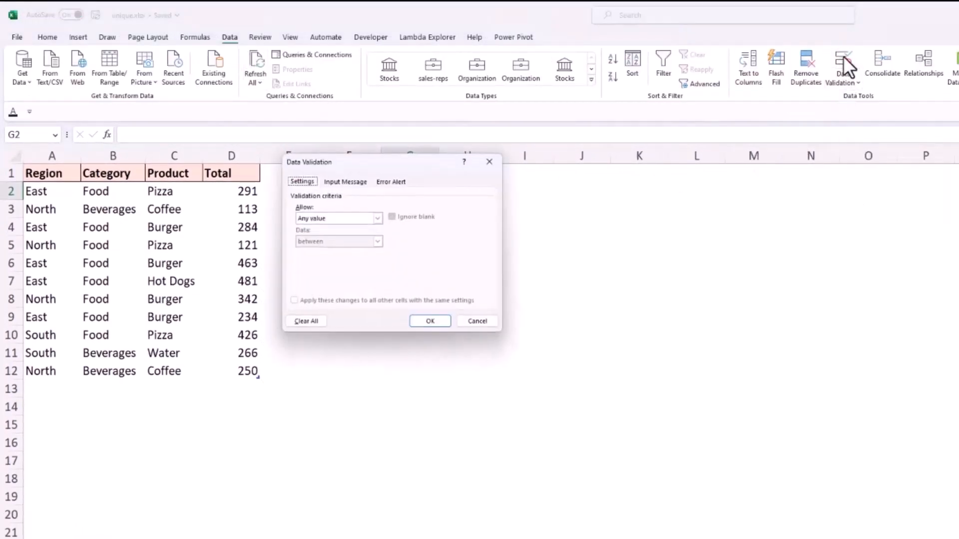
click(377, 219)
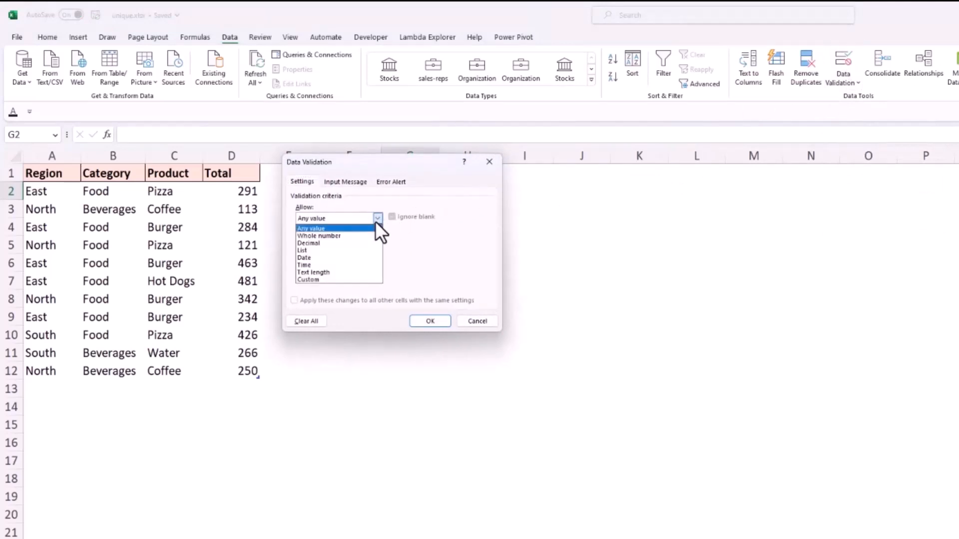
click(365, 250)
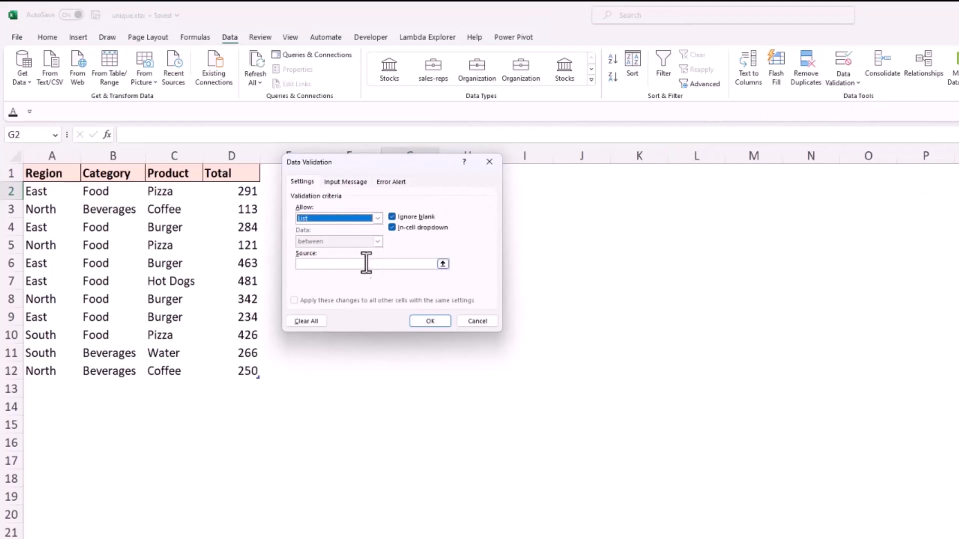
click(366, 265)
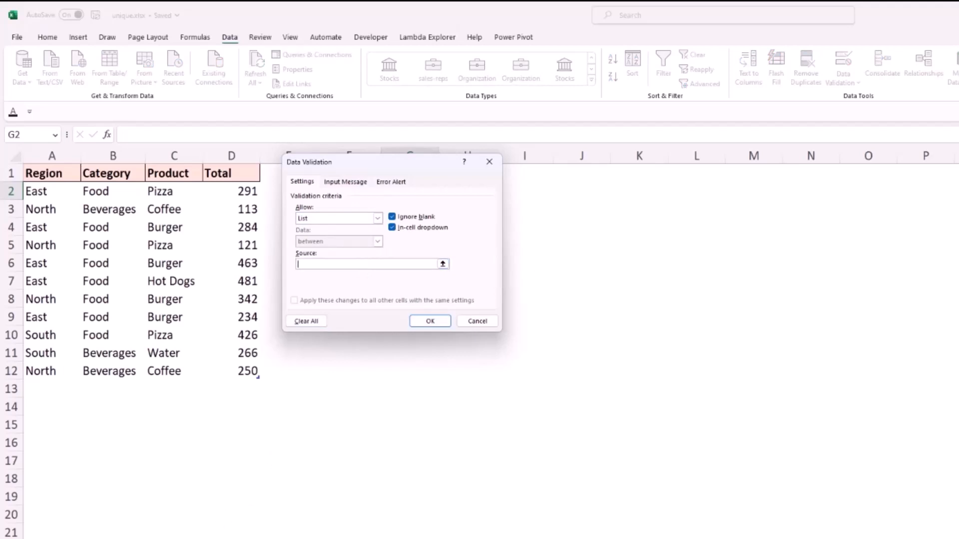
key(ctrl+Page_Down)
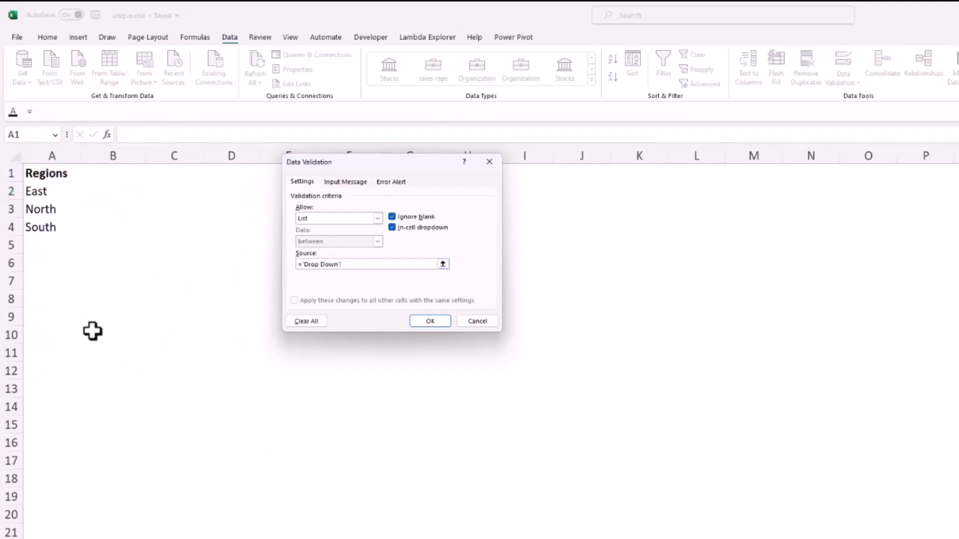
click(50, 195)
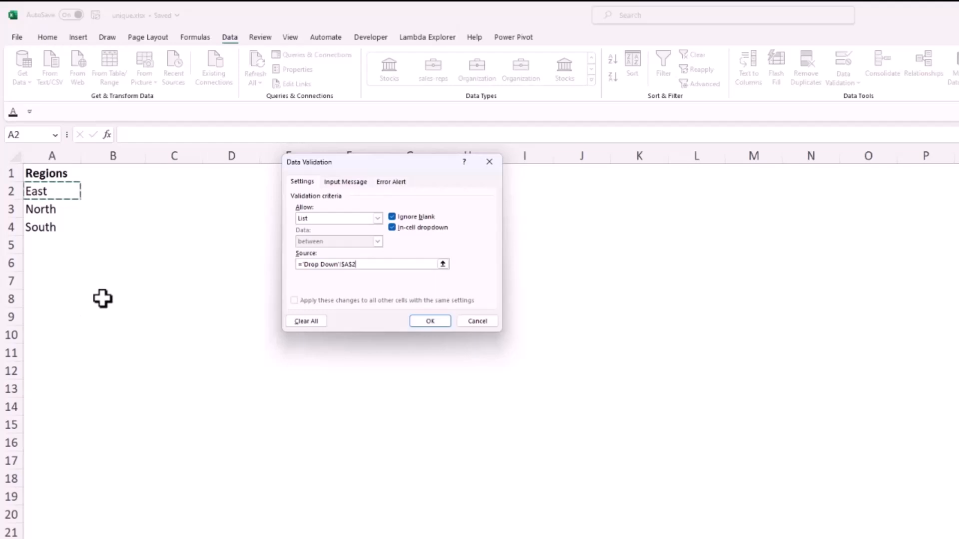
text(#)
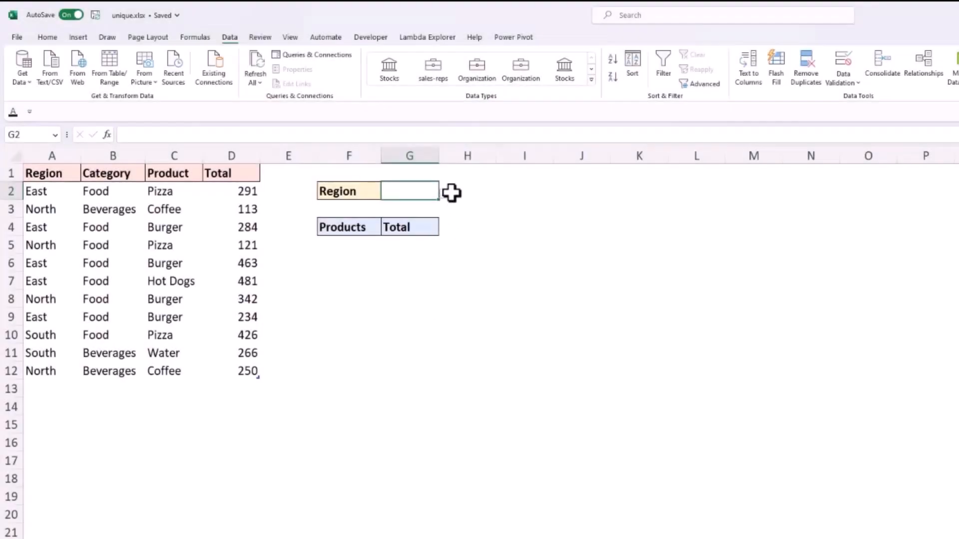
click(445, 193)
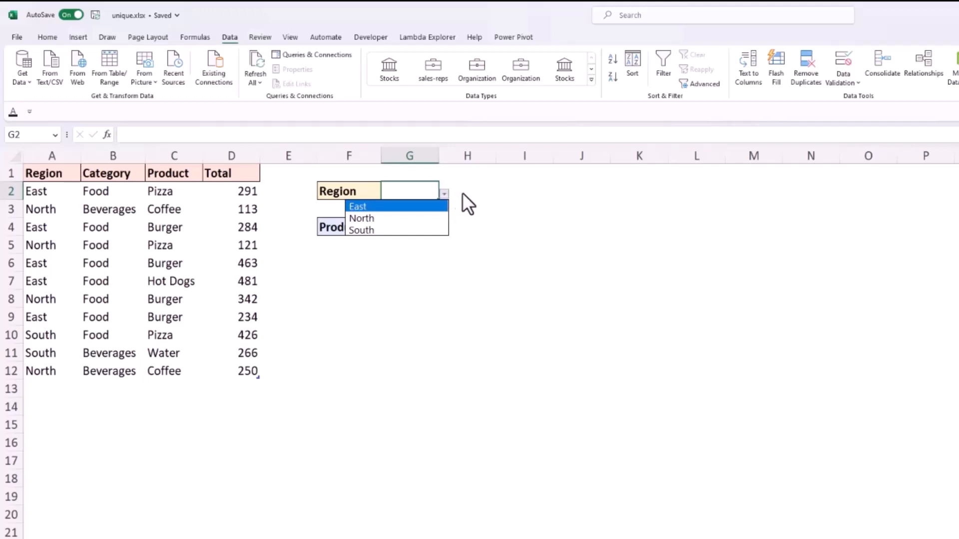
click(462, 194)
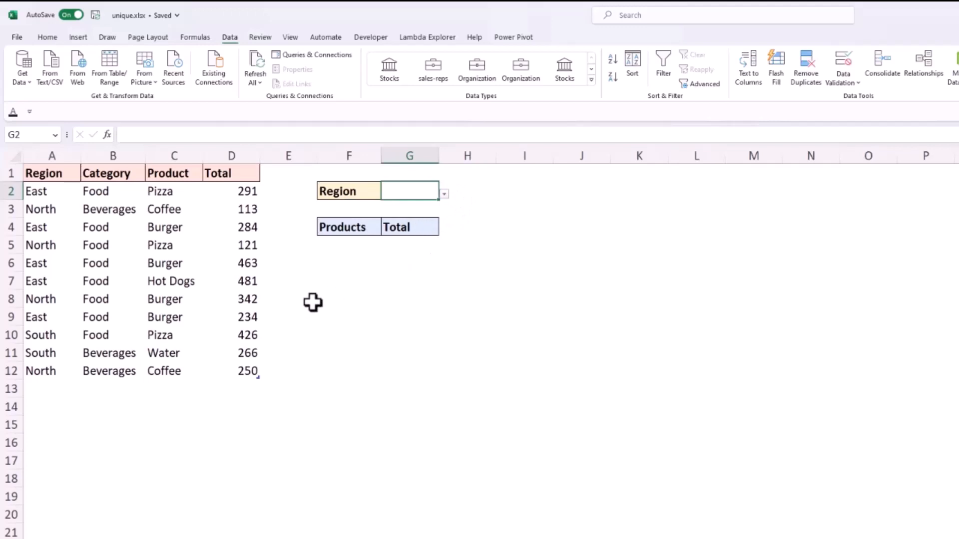
Step: Add a new table row with the region West in cell A13 and check the drop-down options in G2
click(64, 391)
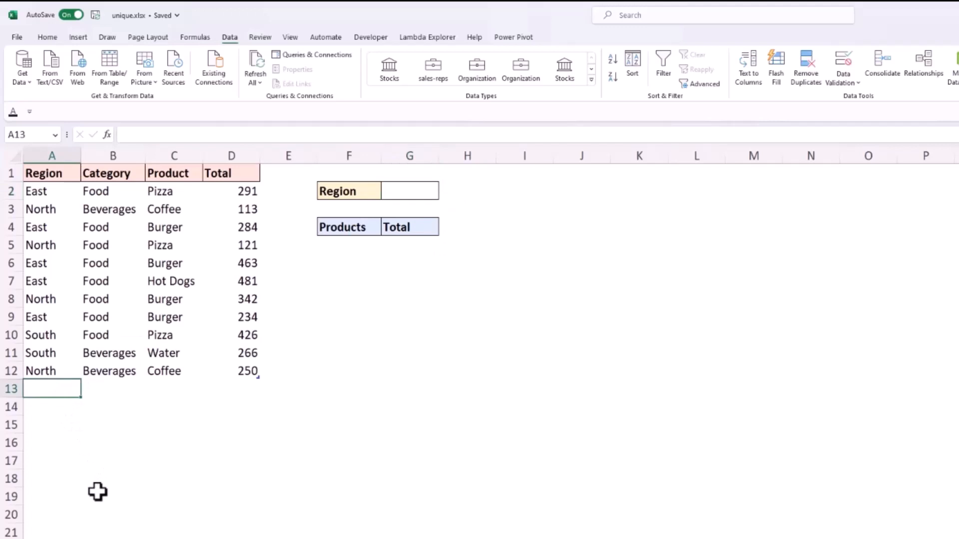
text(West)
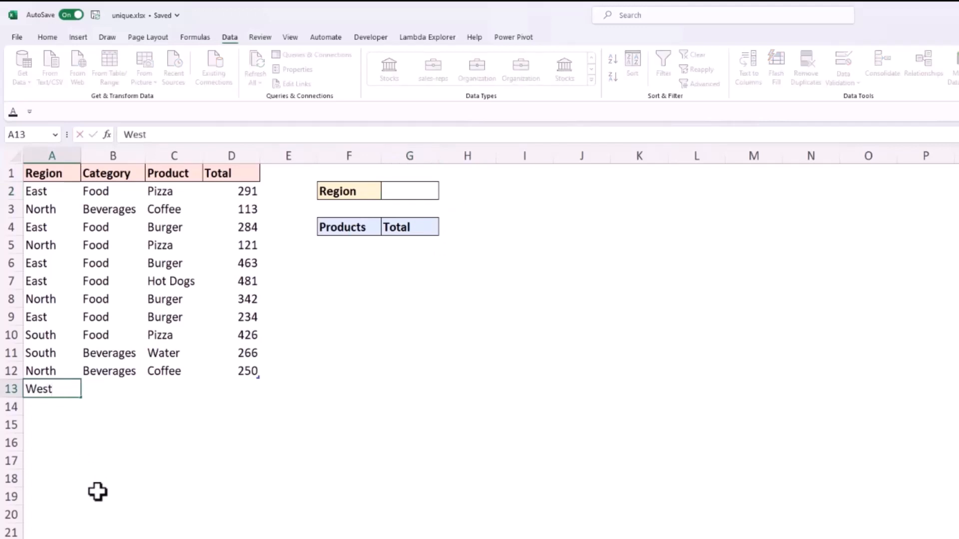
key(Tab)
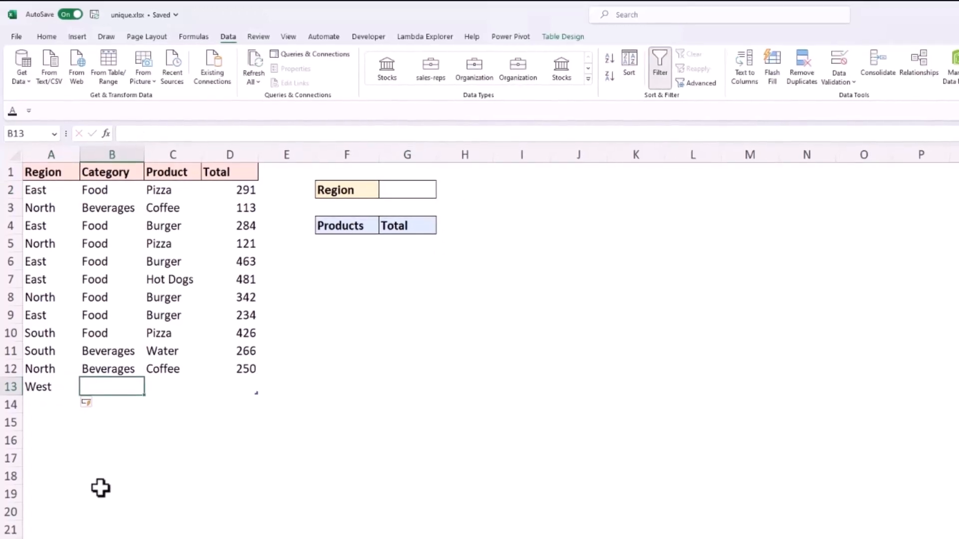
click(405, 186)
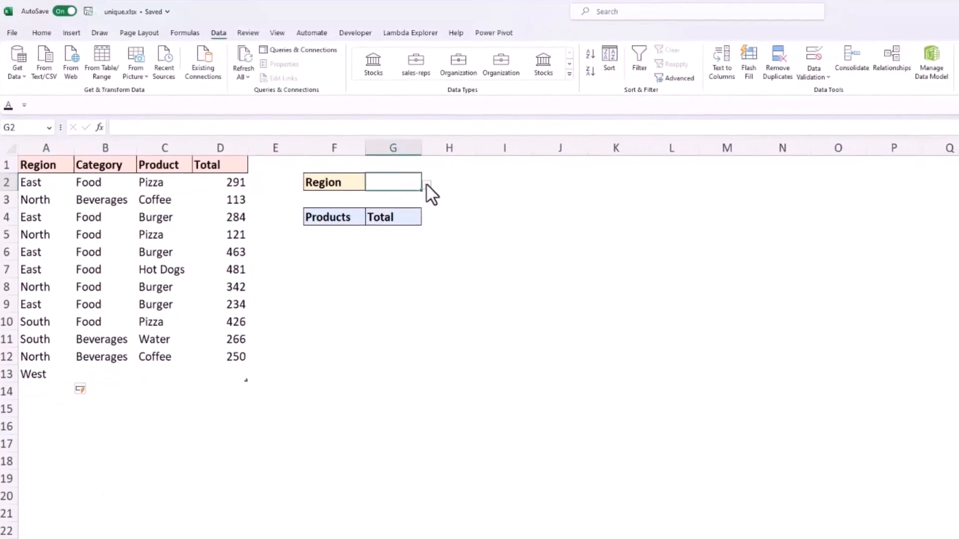
click(433, 188)
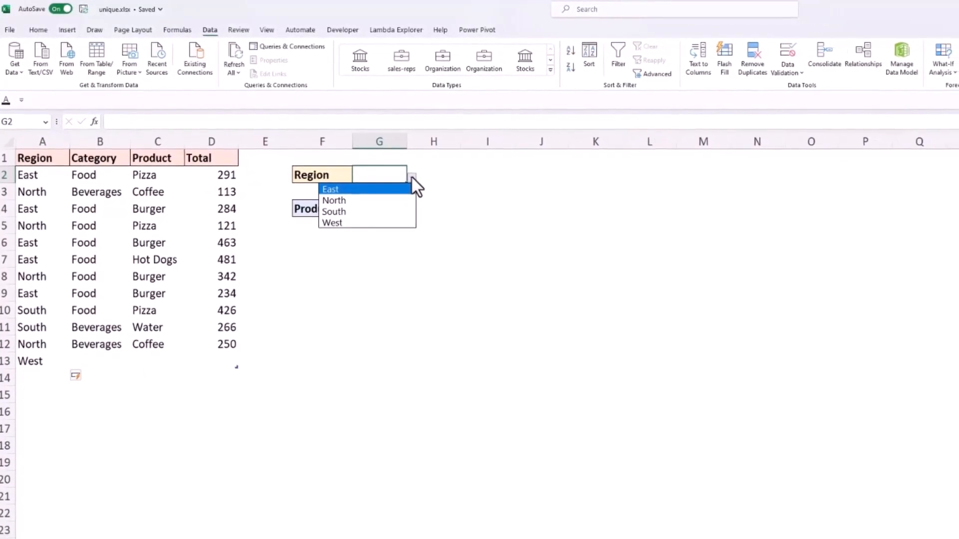
click(407, 174)
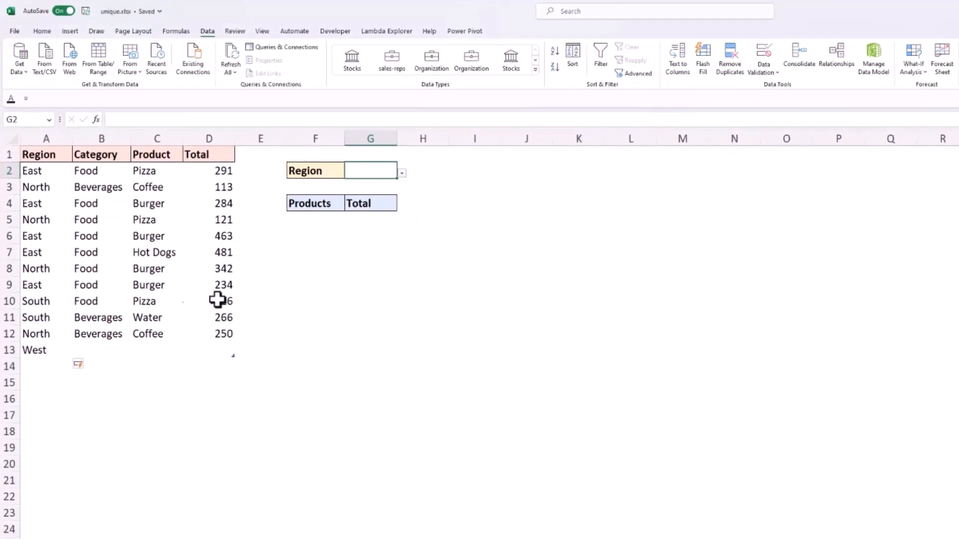
Step: Delete row 13 with the West test entry from the sales table
click(15, 350)
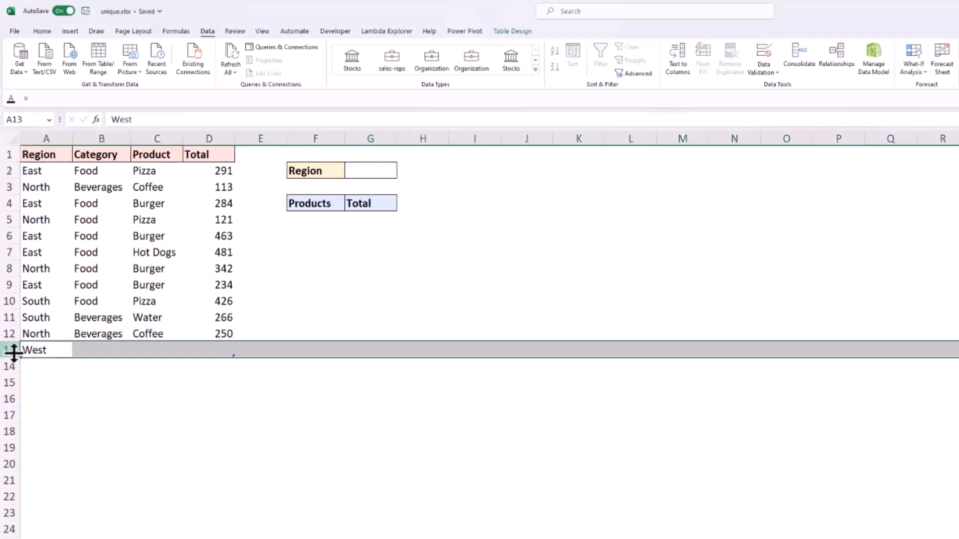
right_click(14, 351)
click(54, 469)
Step: Enter =SORT(UNIQUE(tblSales[Product])) in cell F5 to list the distinct products alphabetically
click(320, 221)
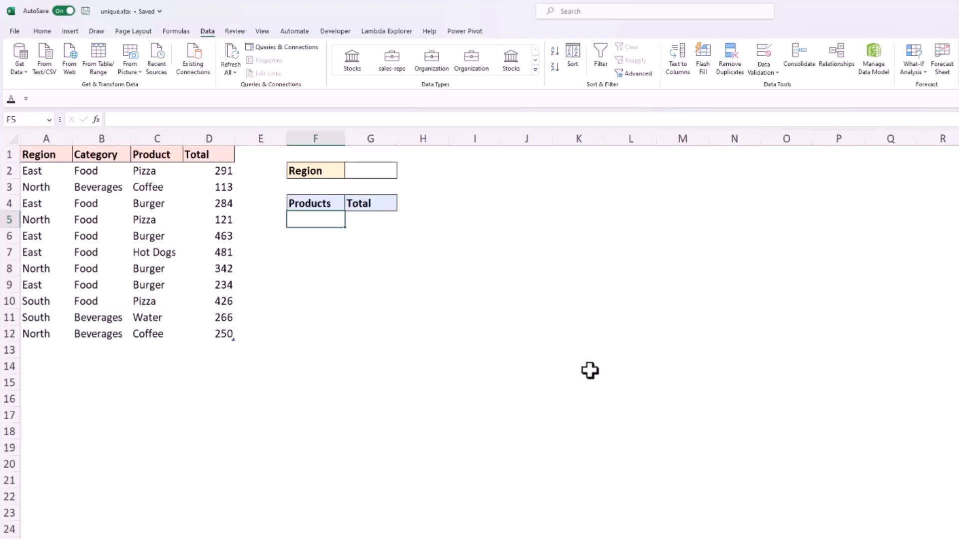
text(=)
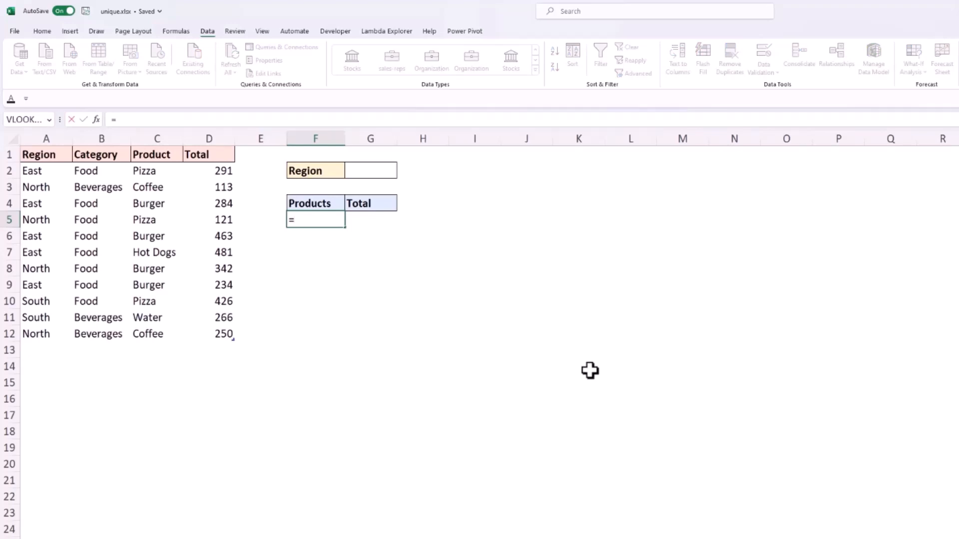
text(sor)
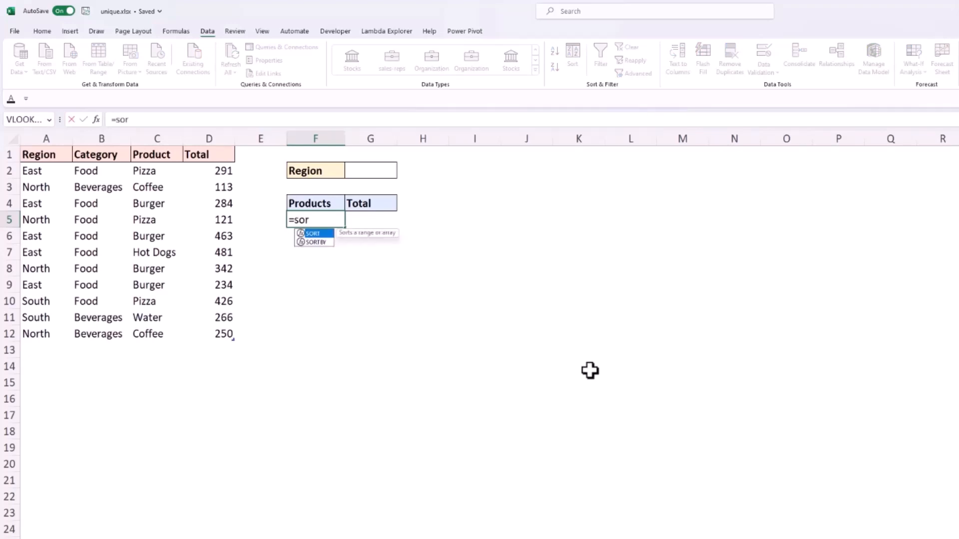
text(t(uni)
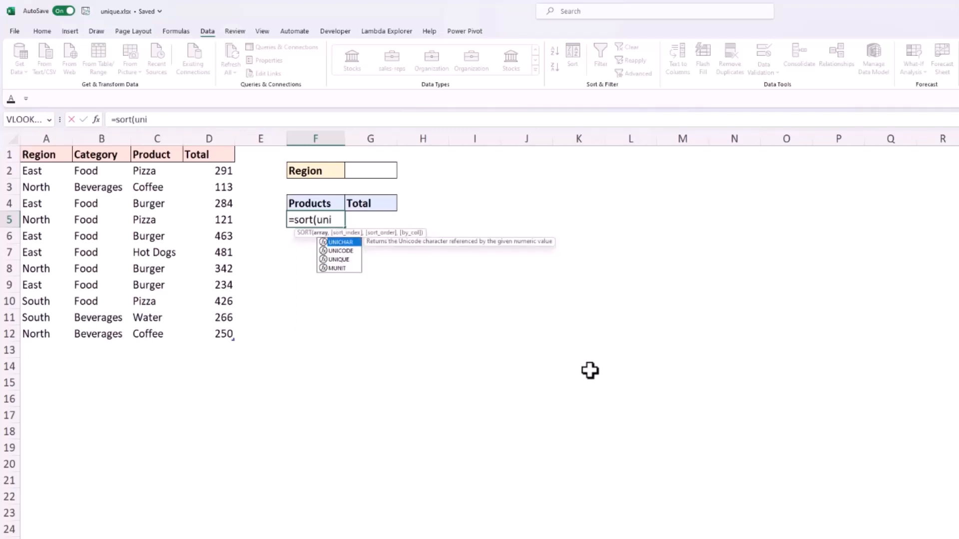
key(Down)
key(Down)
key(Tab)
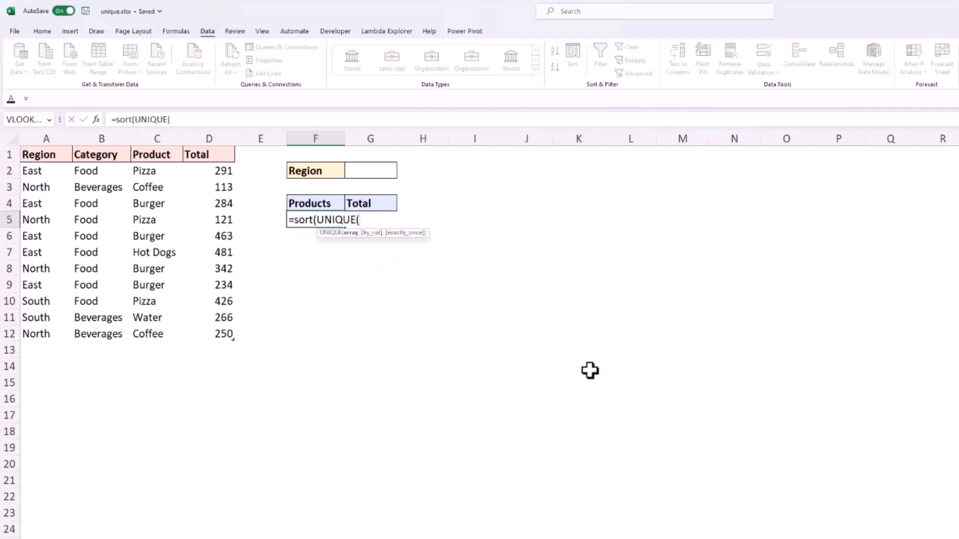
click(171, 145)
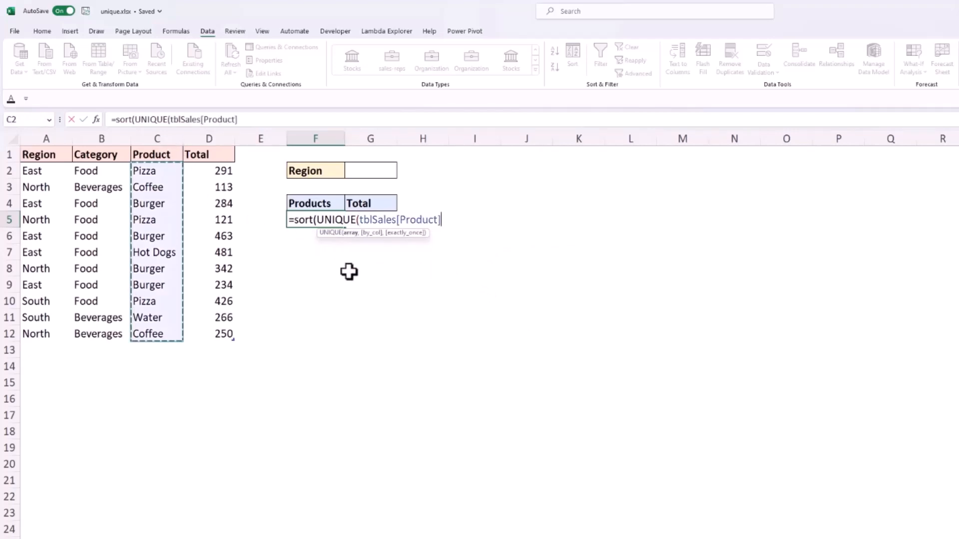
text()))
key(Return)
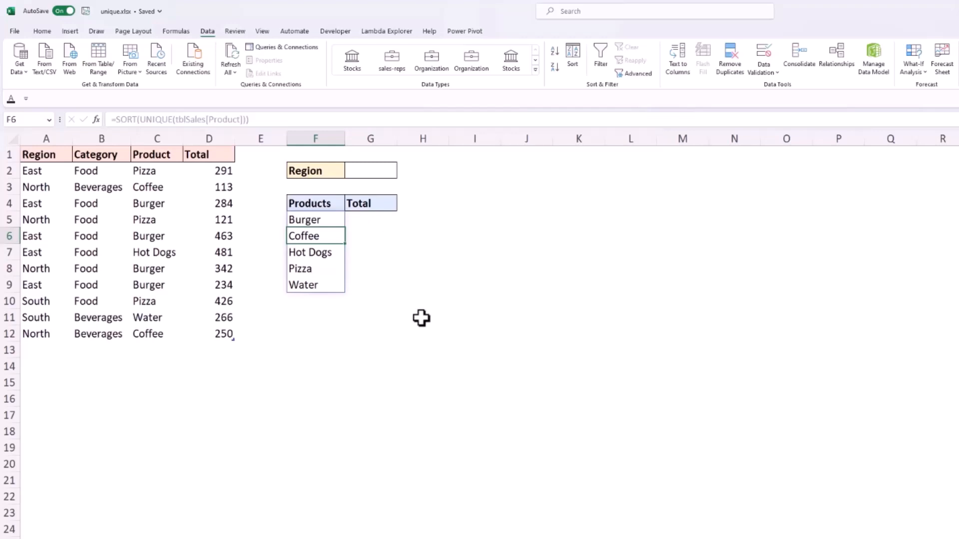
Step: Enter a SUMIFS formula in G5 that sums tblSales[Total] where tblSales[Product] matches the spilled product list F5#
click(386, 221)
text(=sumifs()
click(208, 148)
text(,)
click(158, 147)
text(,)
click(301, 220)
text(#))
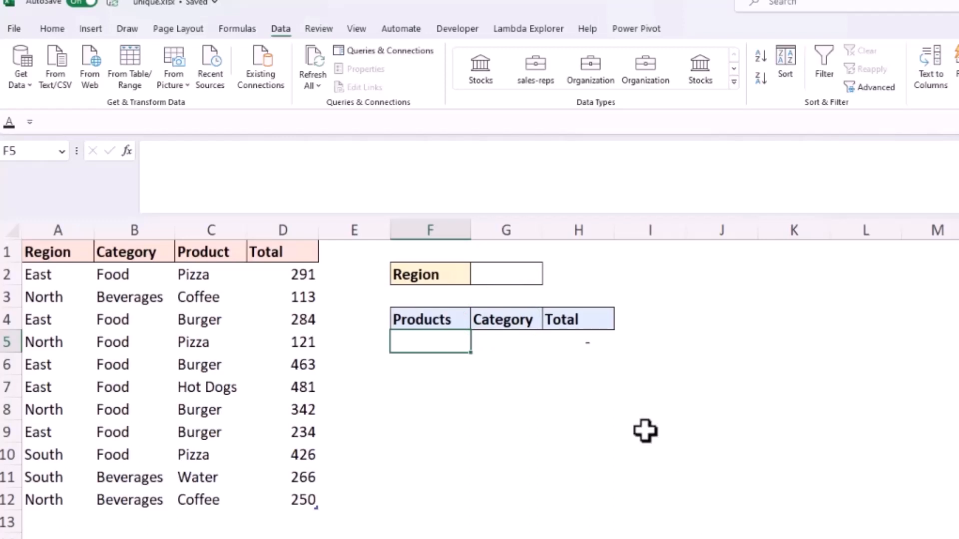
Step: Start a SORT(UNIQUE( formula in the empty cell F5 with CHOOSECOLS(tblSales,3,2) on its own line as the array
click(322, 159)
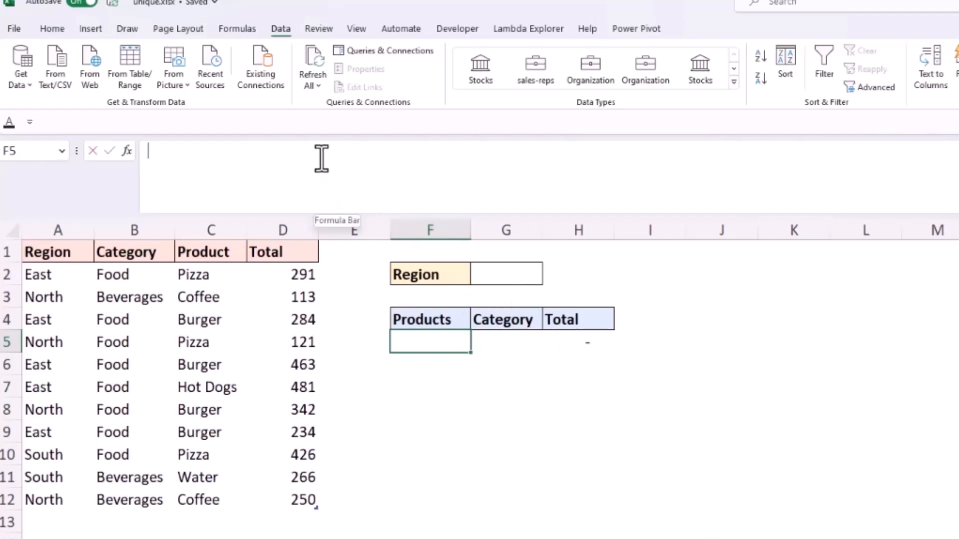
text(=sort(u)
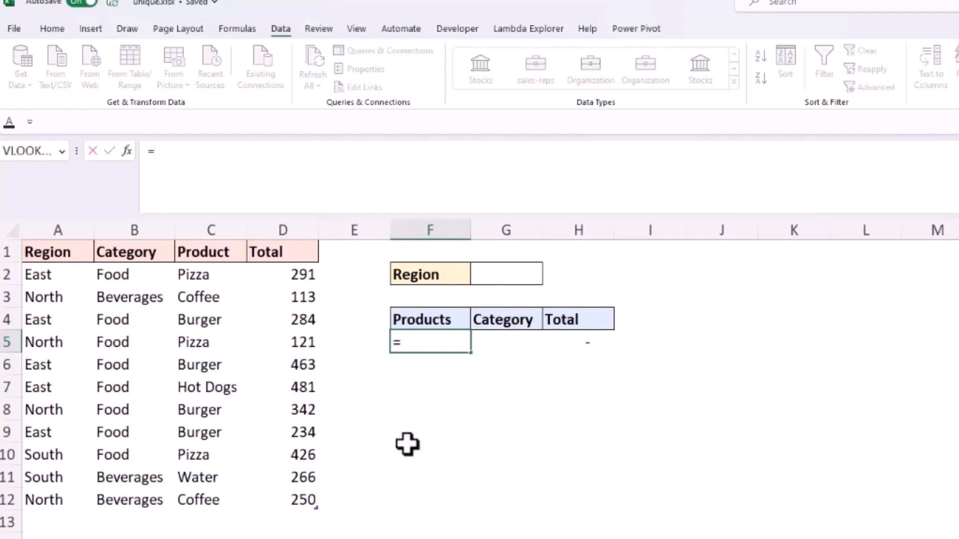
text(nique()
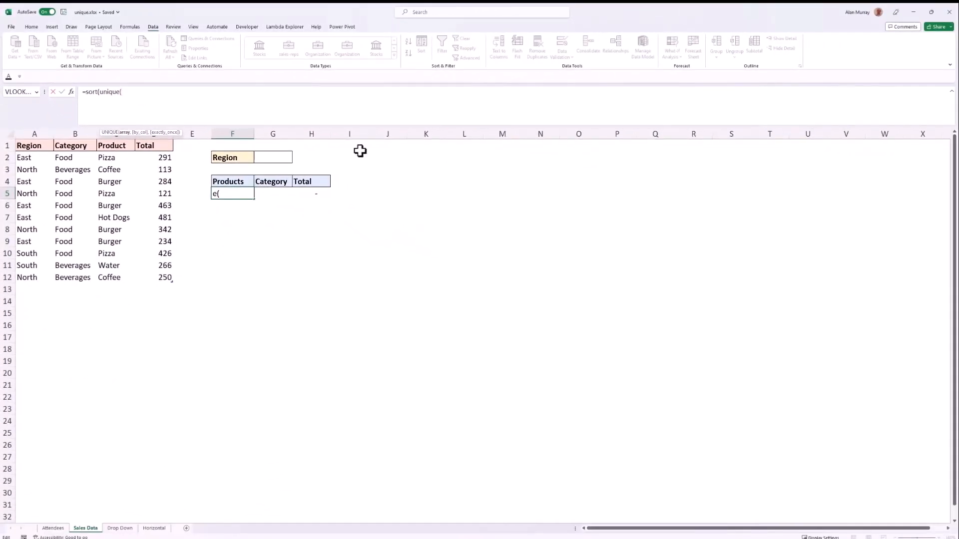
key(alt+Return)
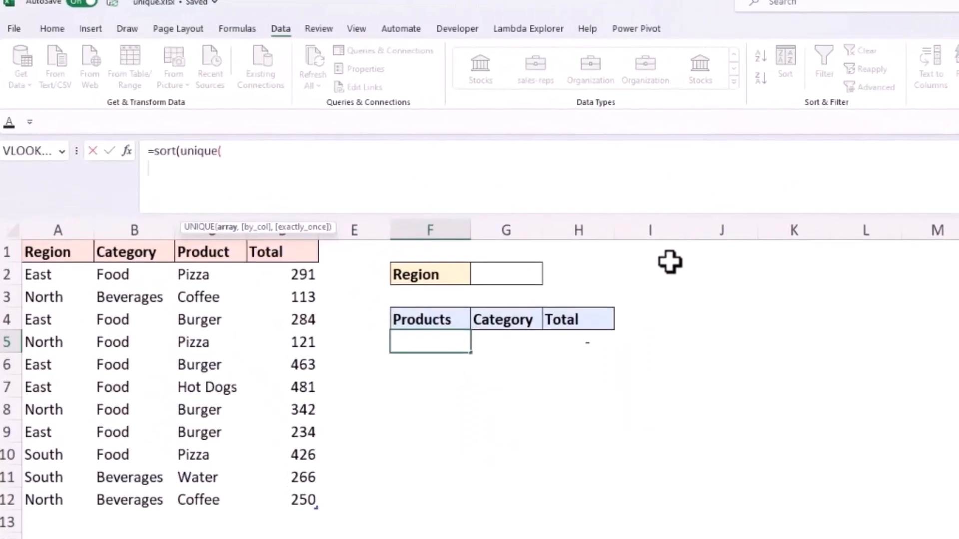
text(choo)
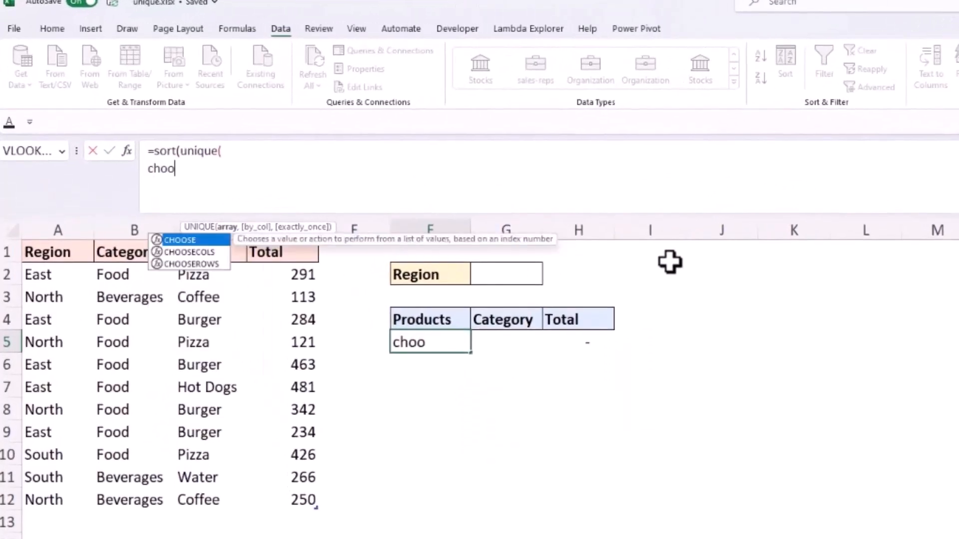
key(Down)
key(Tab)
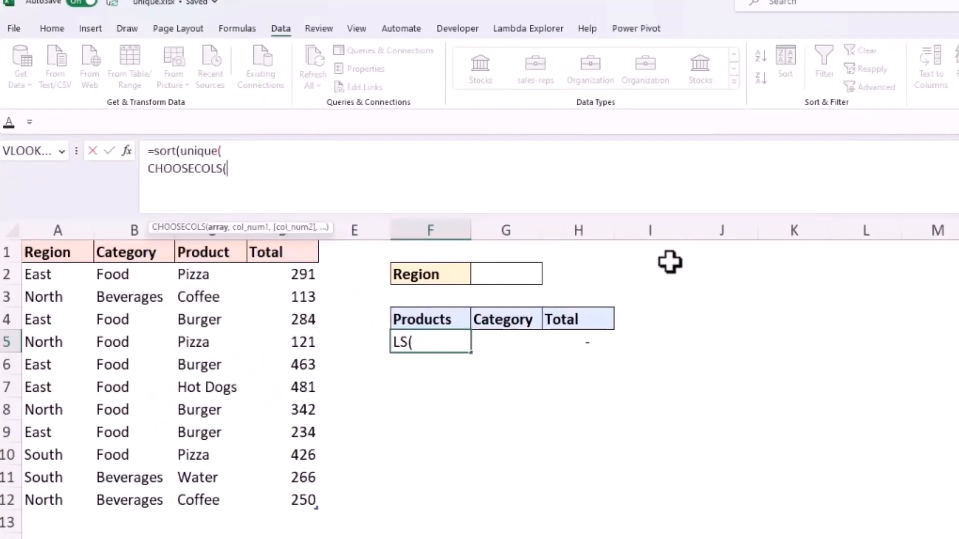
text(tbl)
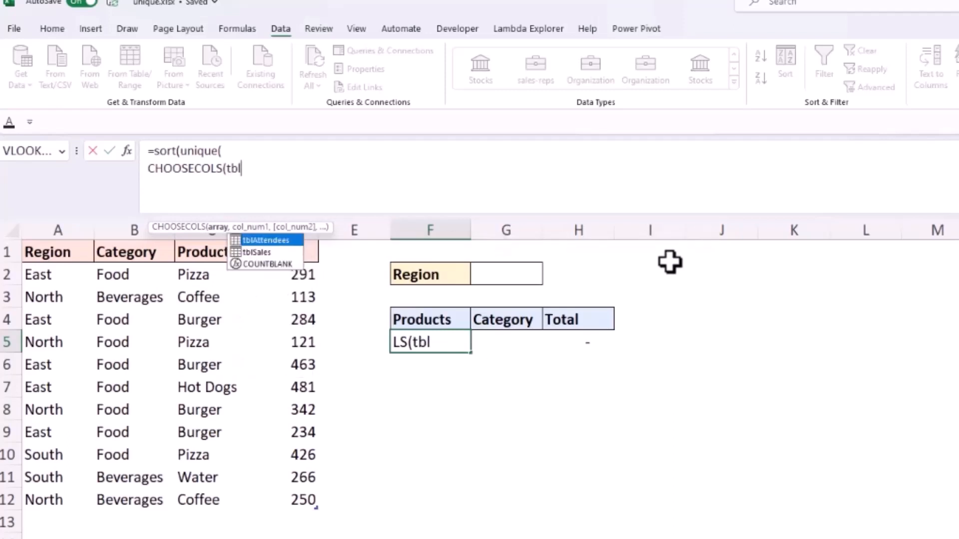
key(Down)
key(Tab)
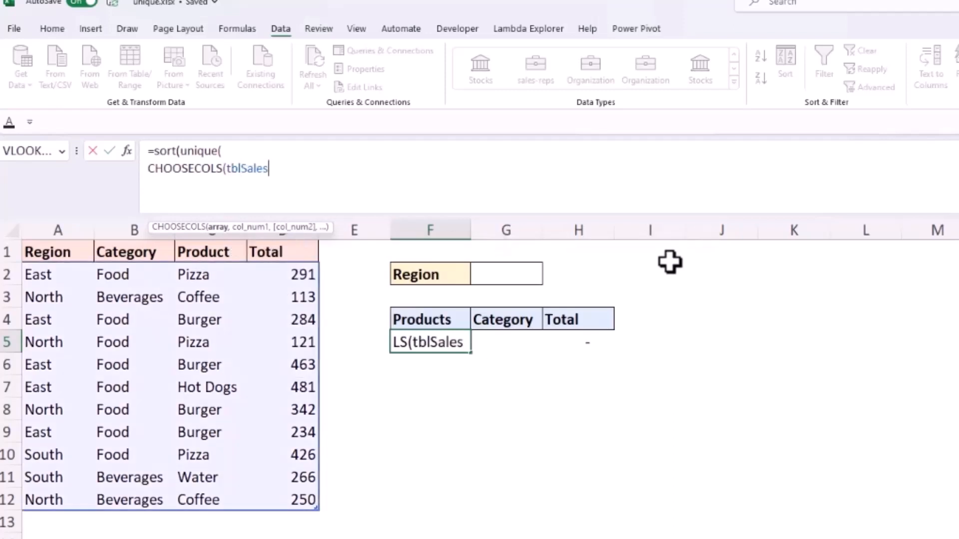
text(,3)
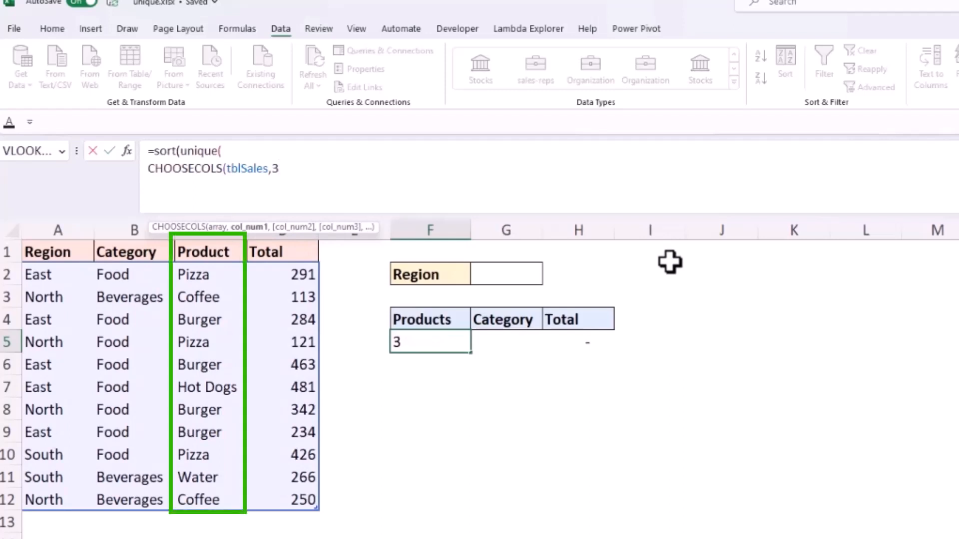
text(,2)
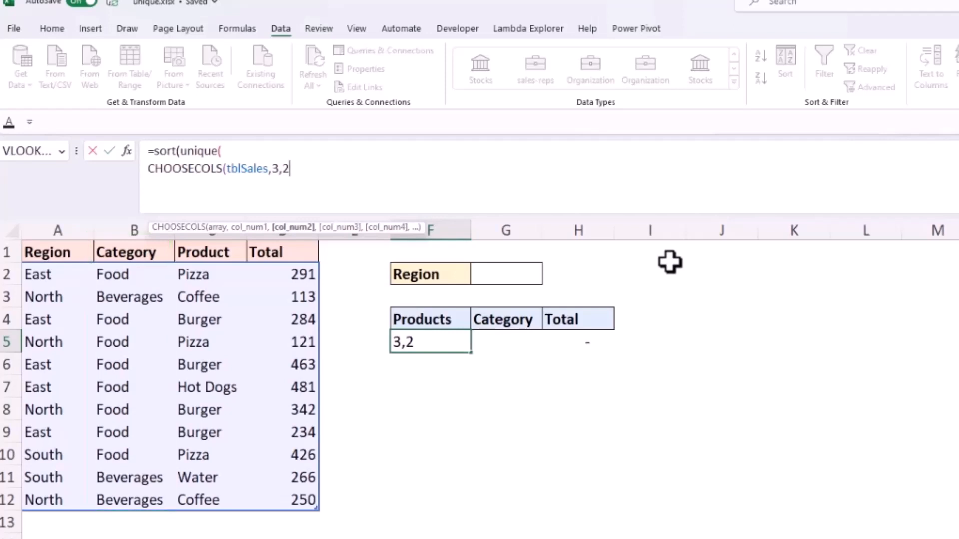
text())
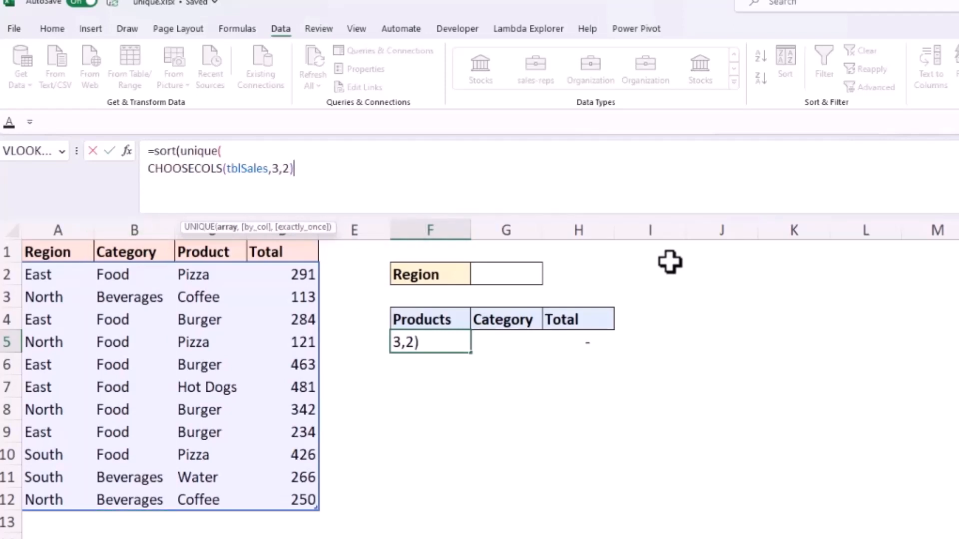
Step: Complete the F5 formula with an empty by_col argument on a new line and sort index 2, and check the formula in H5
text(,)
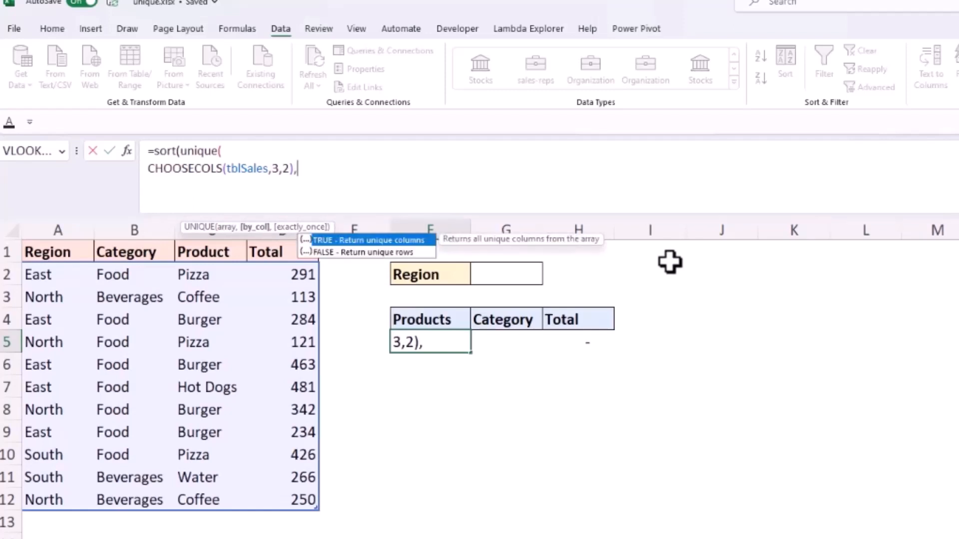
key(alt+Return)
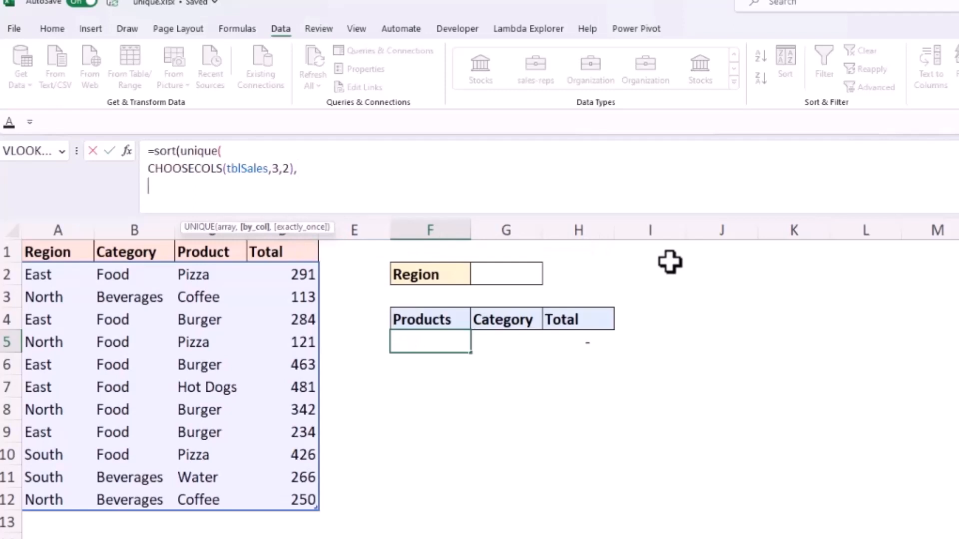
text())
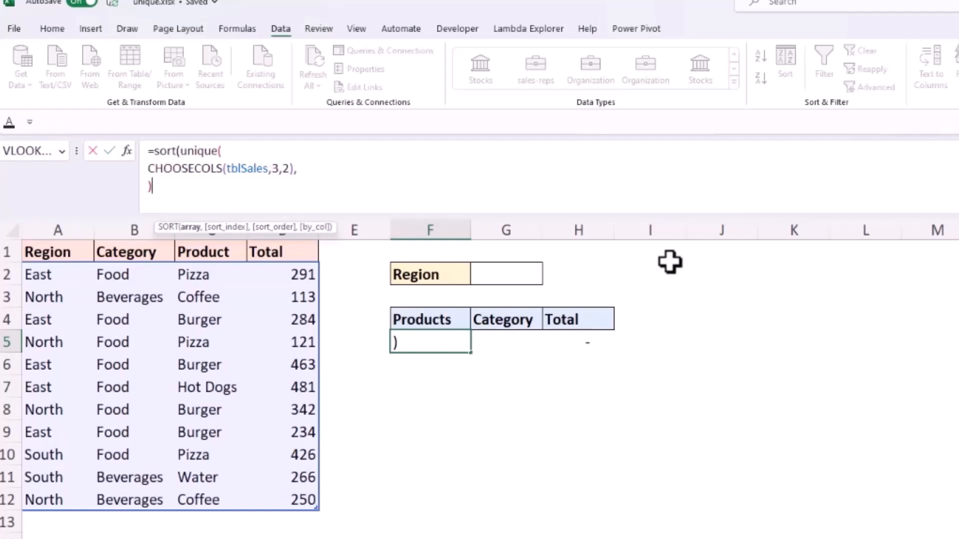
text(,2)
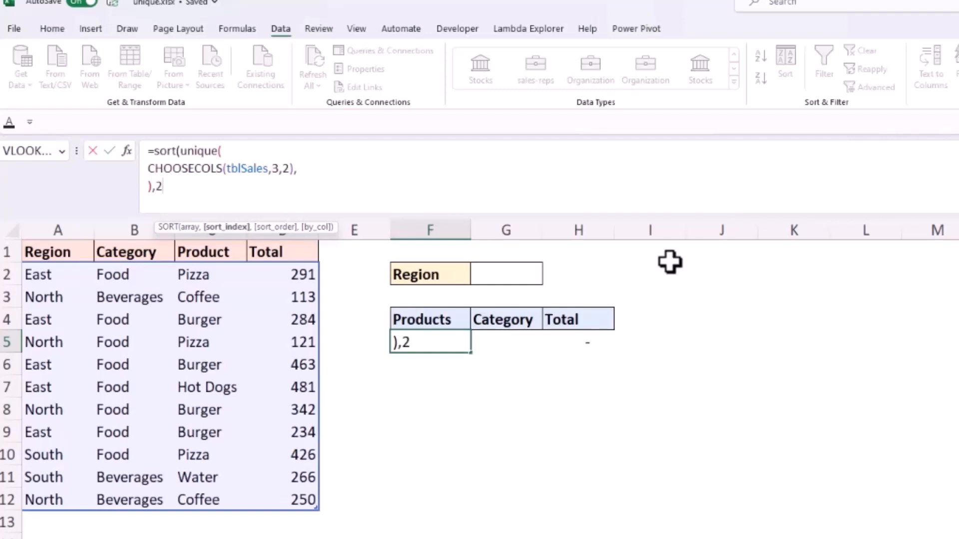
text())
key(Return)
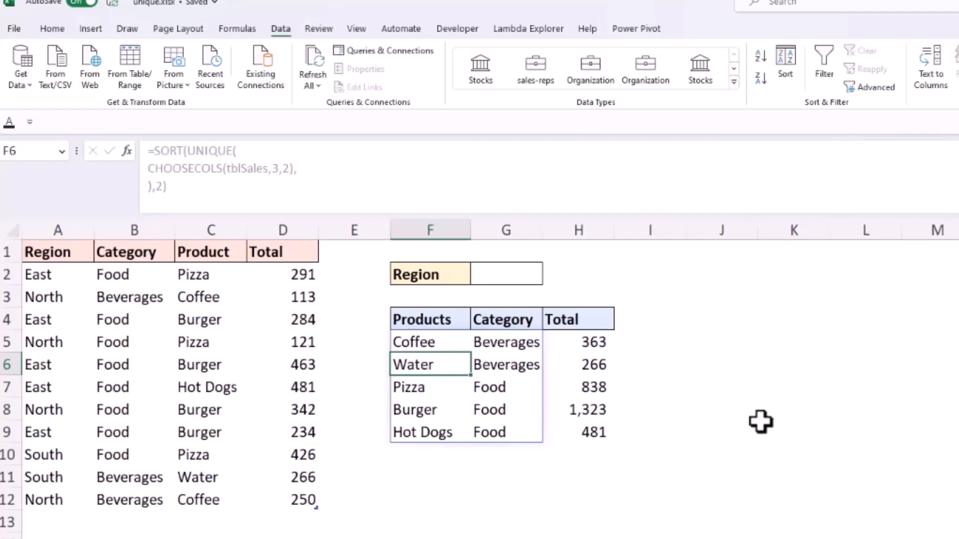
click(597, 343)
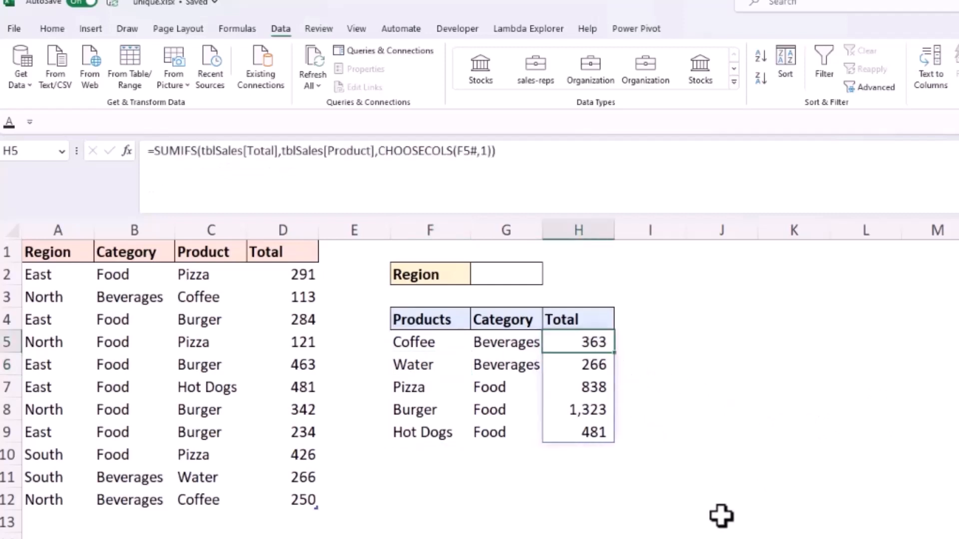